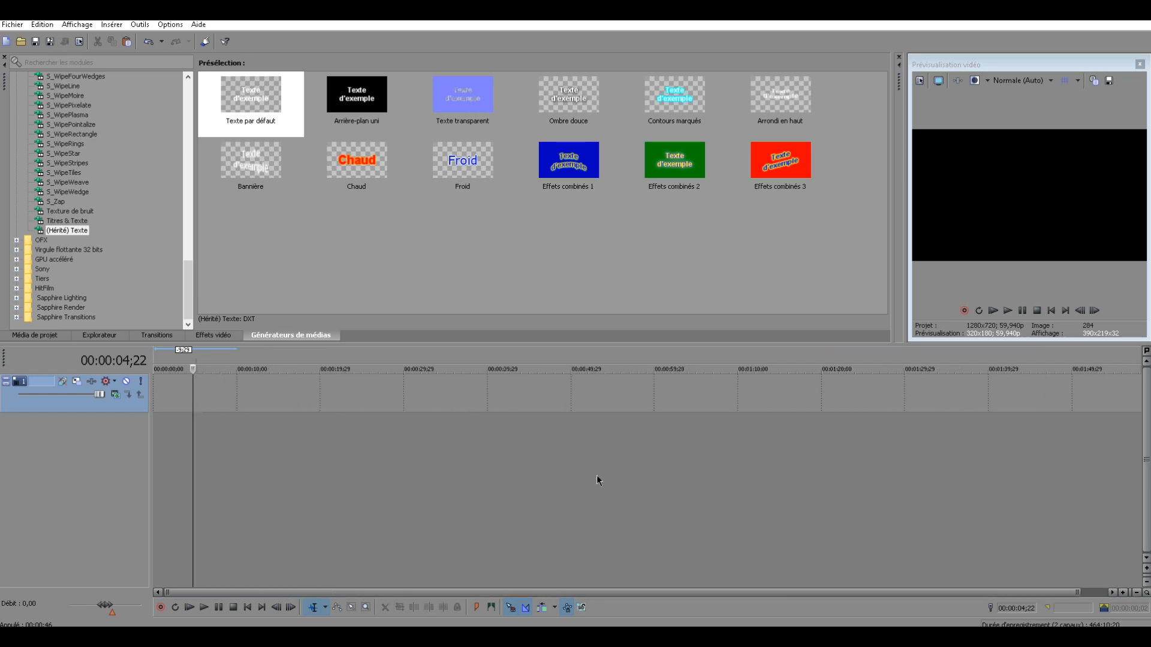
scroll(861, 514, down, 2)
scroll(861, 514, up, 5)
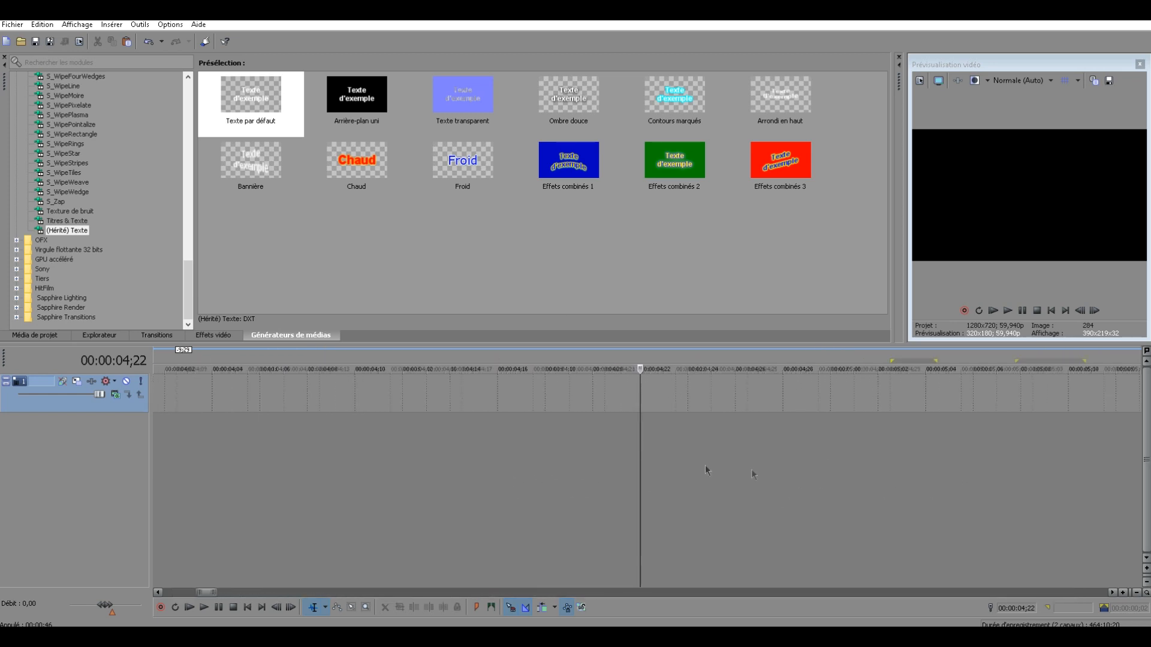
scroll(863, 560, down, 2)
scroll(565, 473, down, 4)
scroll(132, 255, up, 10)
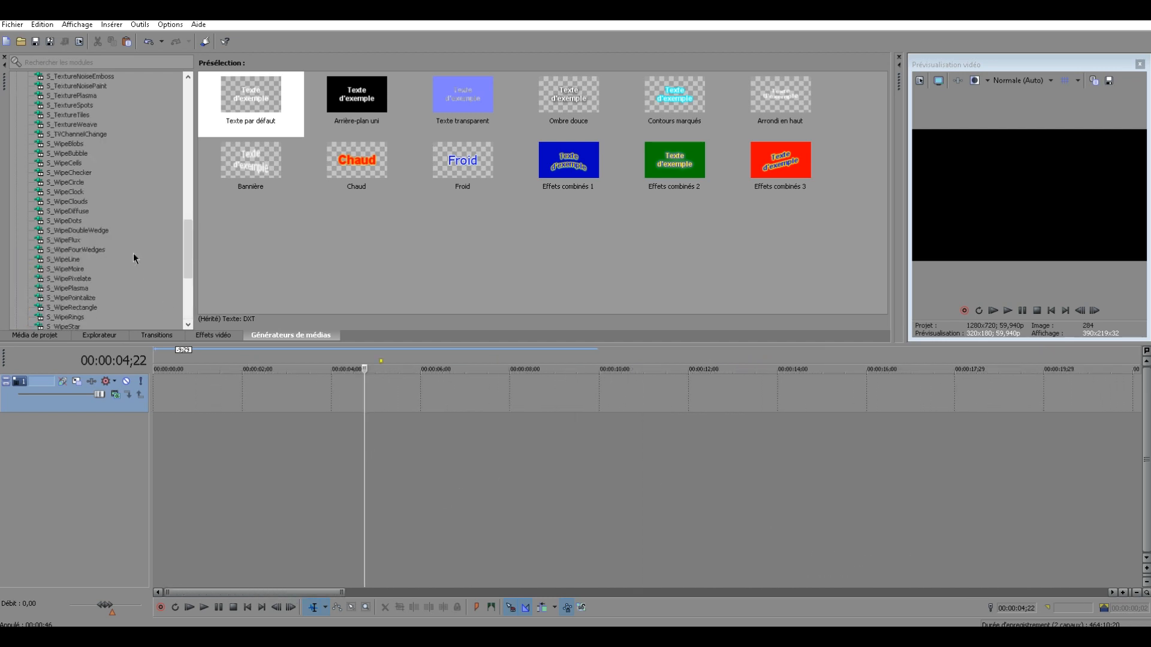
scroll(131, 257, down, 10)
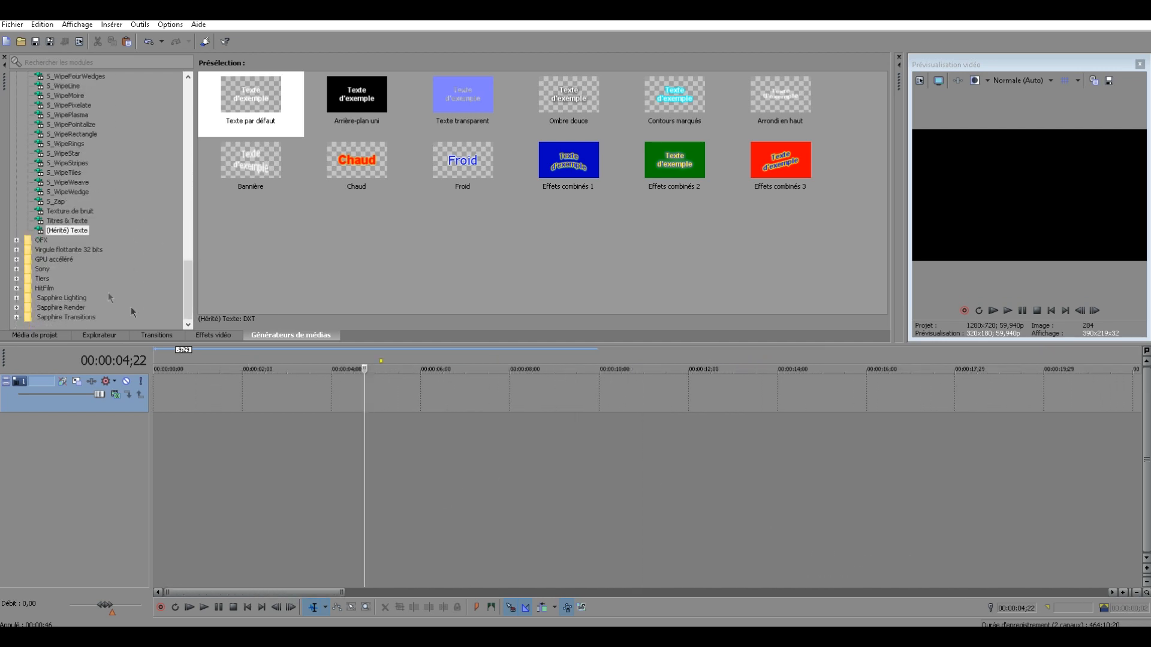
scroll(259, 458, down, 5)
scroll(442, 475, up, 5)
drag(392, 400, 169, 425)
click(392, 479)
scroll(610, 525, down, 5)
scroll(610, 525, up, 5)
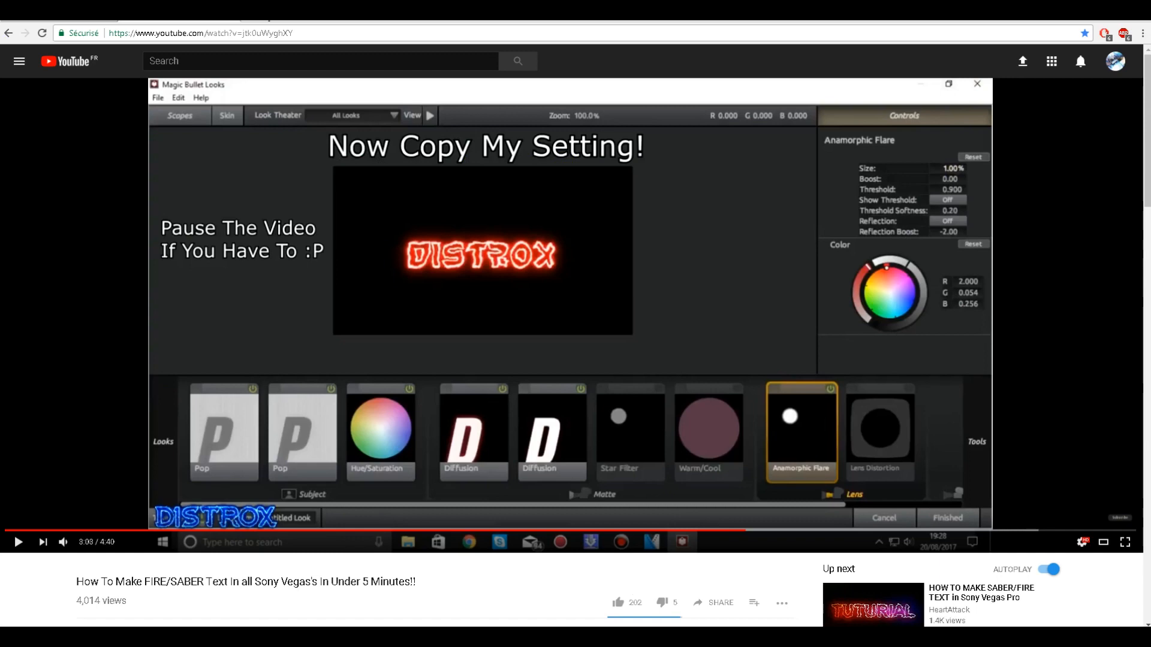
Switch to the browser, download the Heroes Legend font from DaFont and open the downloaded archive.
click(258, 18)
click(107, 21)
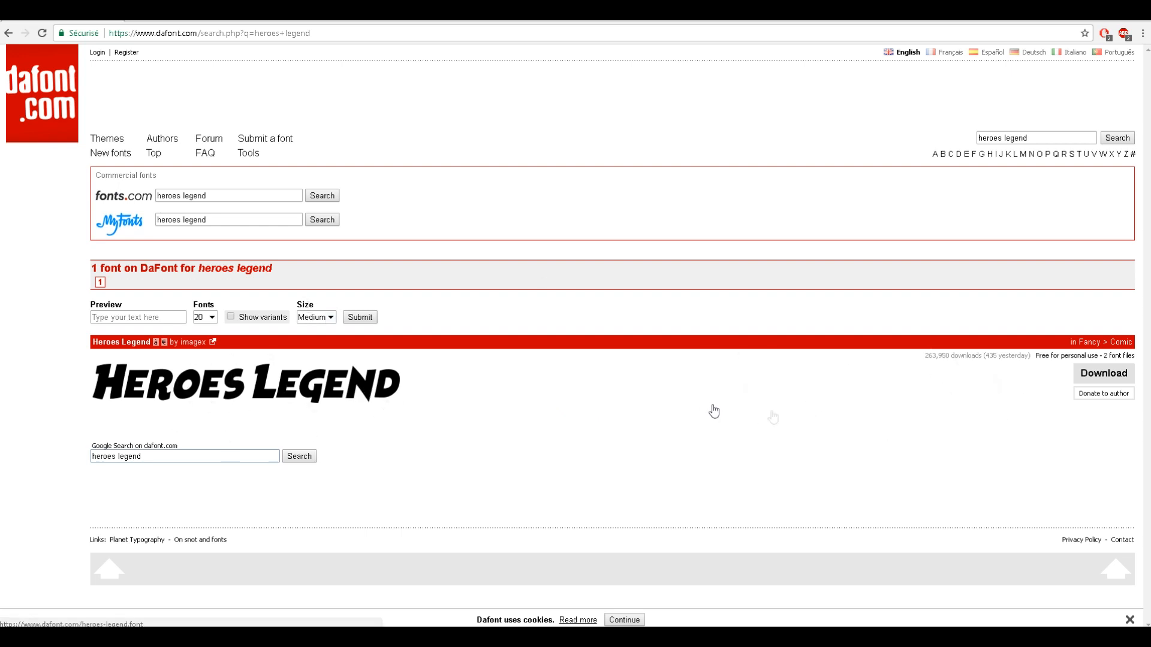
click(1103, 373)
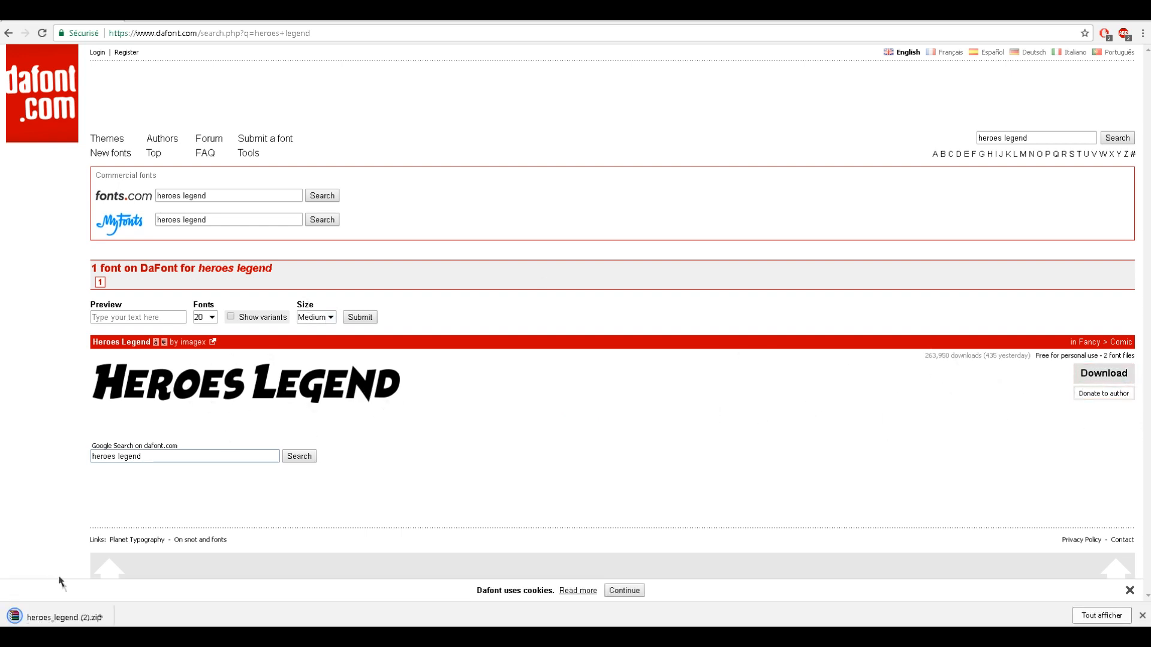
click(59, 617)
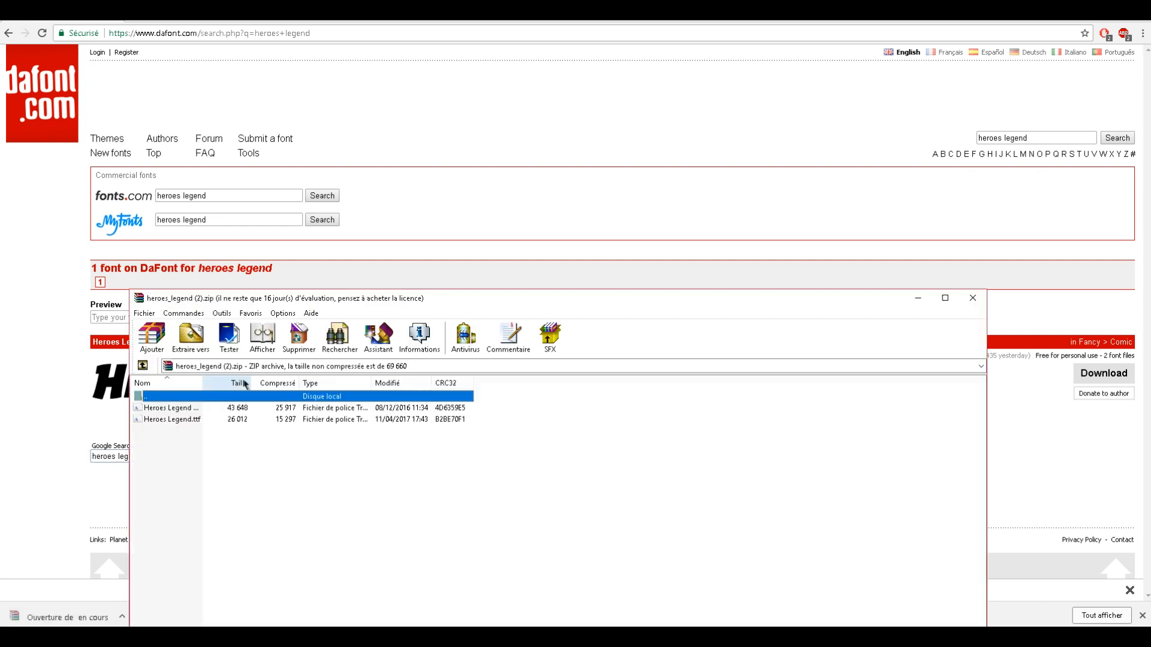
Install the Heroes Legend Hollow font from the archive and close the font preview and archive windows.
click(193, 412)
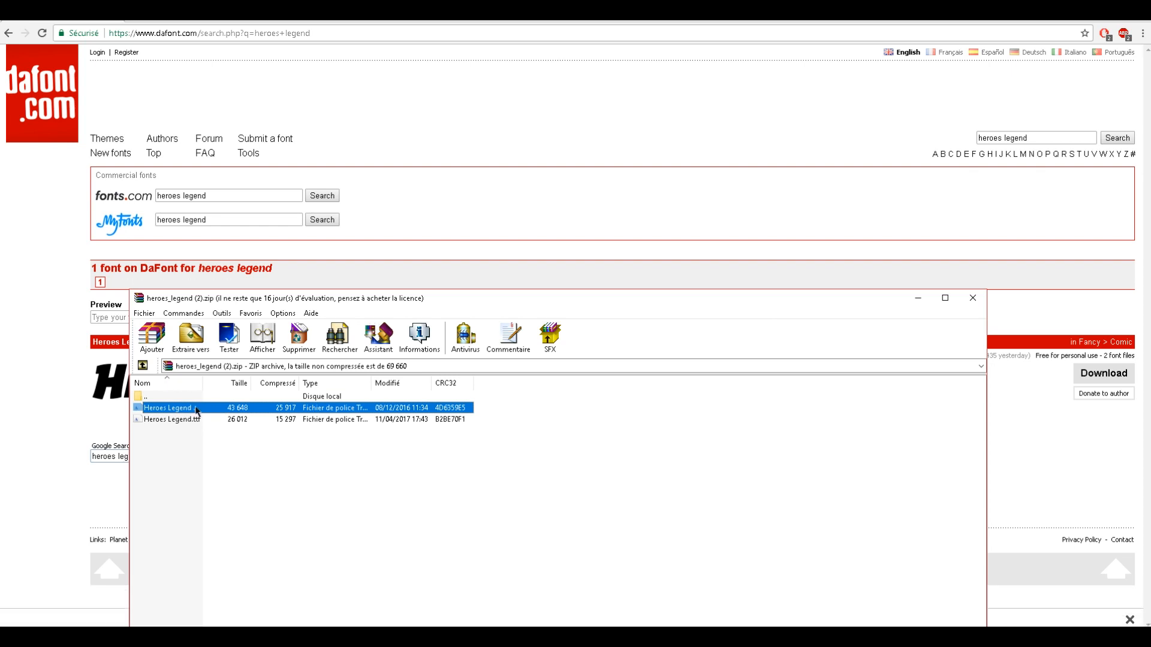
double_click(197, 413)
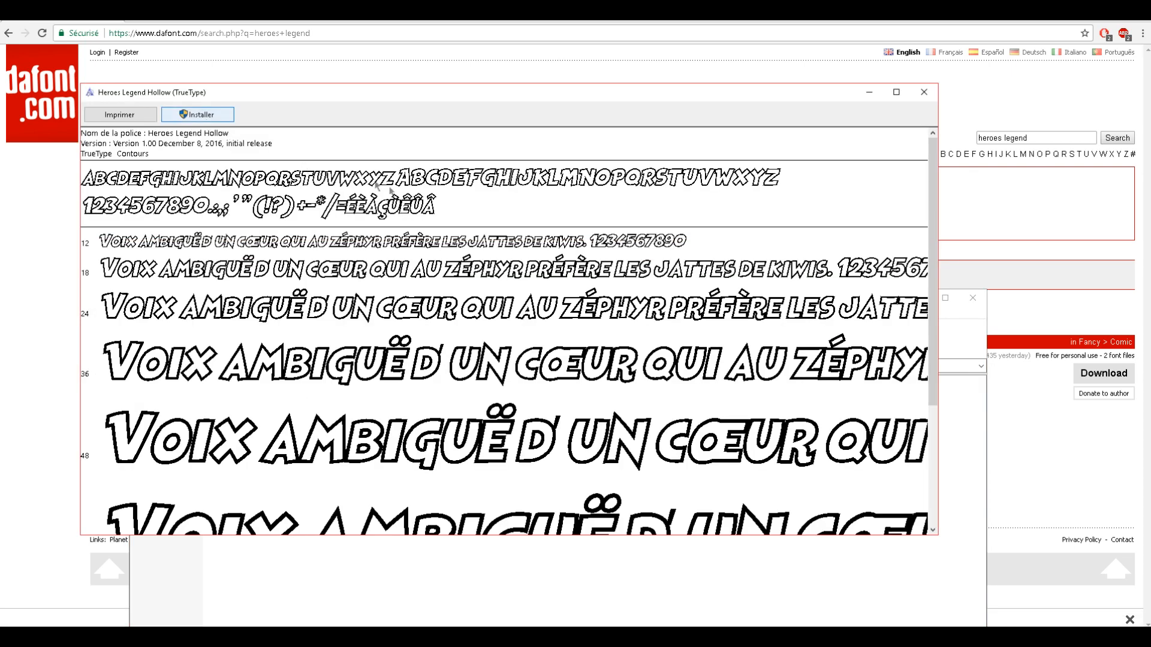
click(198, 114)
key(Return)
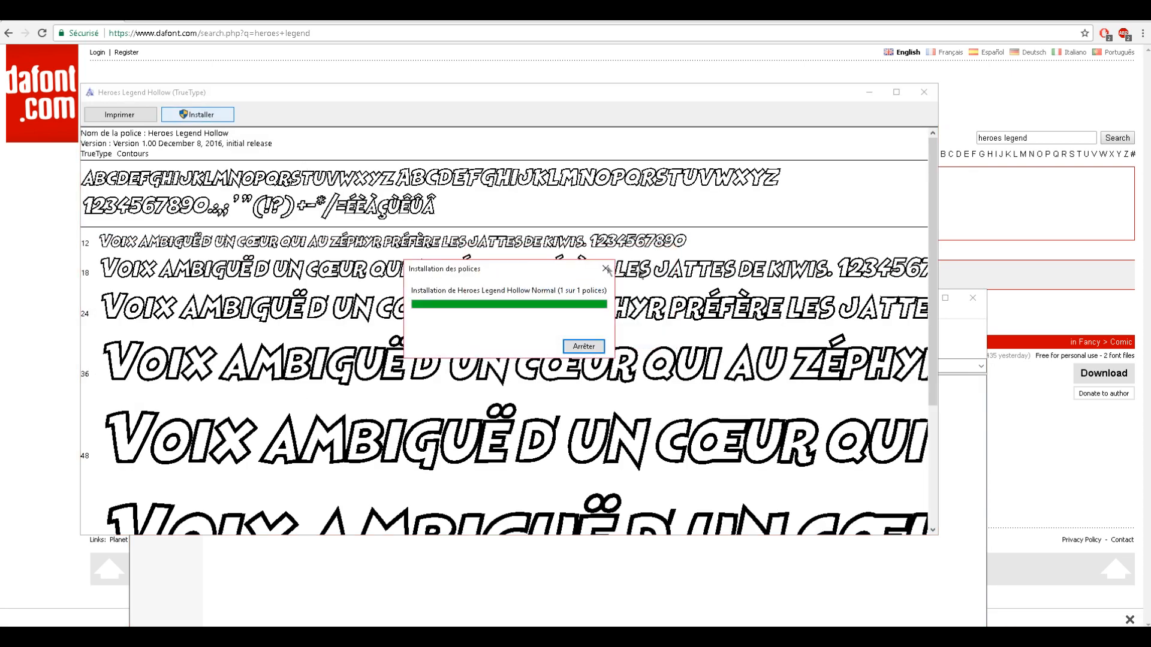
click(924, 92)
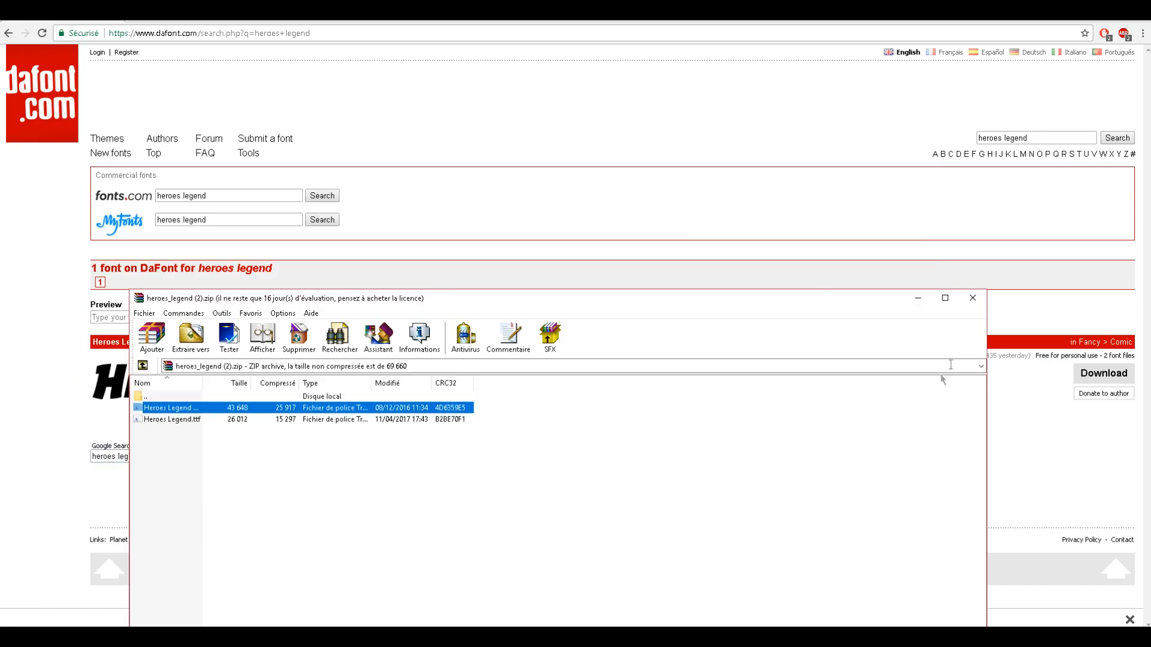
click(972, 298)
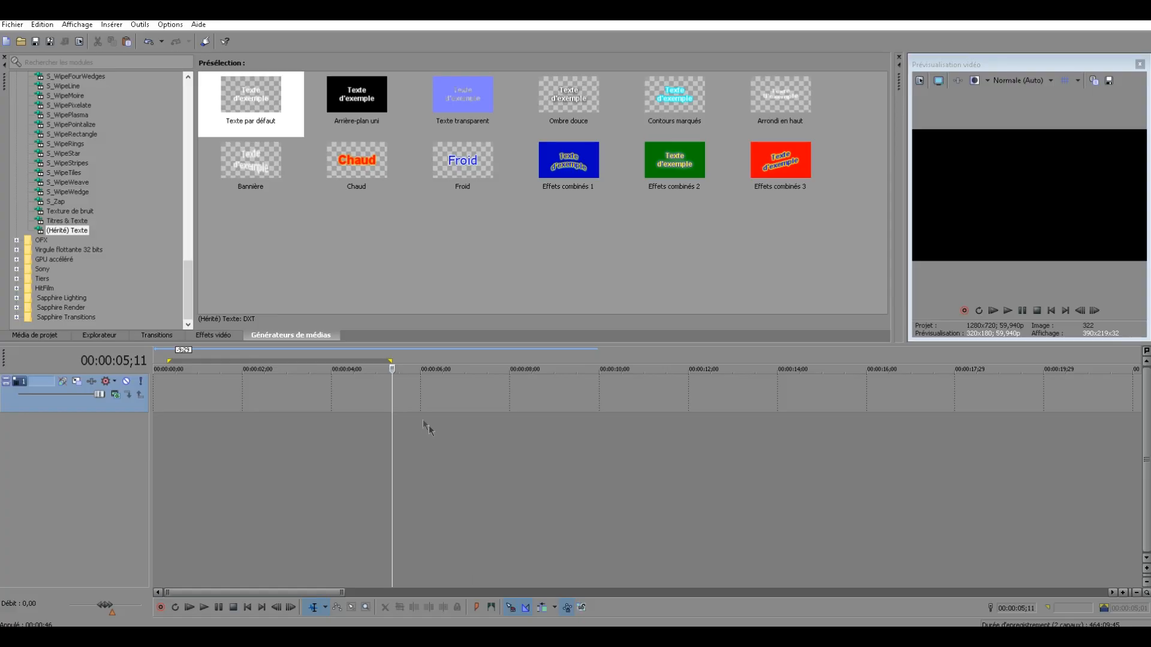
Back in Sony Vegas, add a (Hérité) Texte event with the Texte par défaut preset at the start of the video track.
scroll(456, 441, down, 3)
click(230, 454)
scroll(69, 203, up, 7)
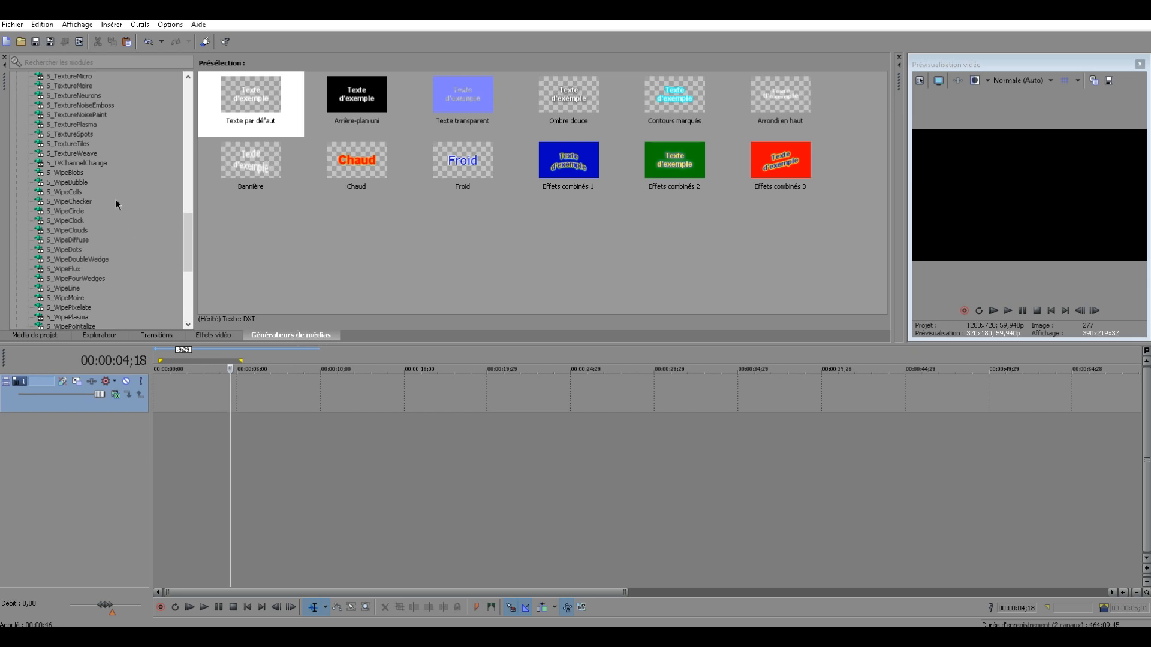
scroll(117, 204, down, 7)
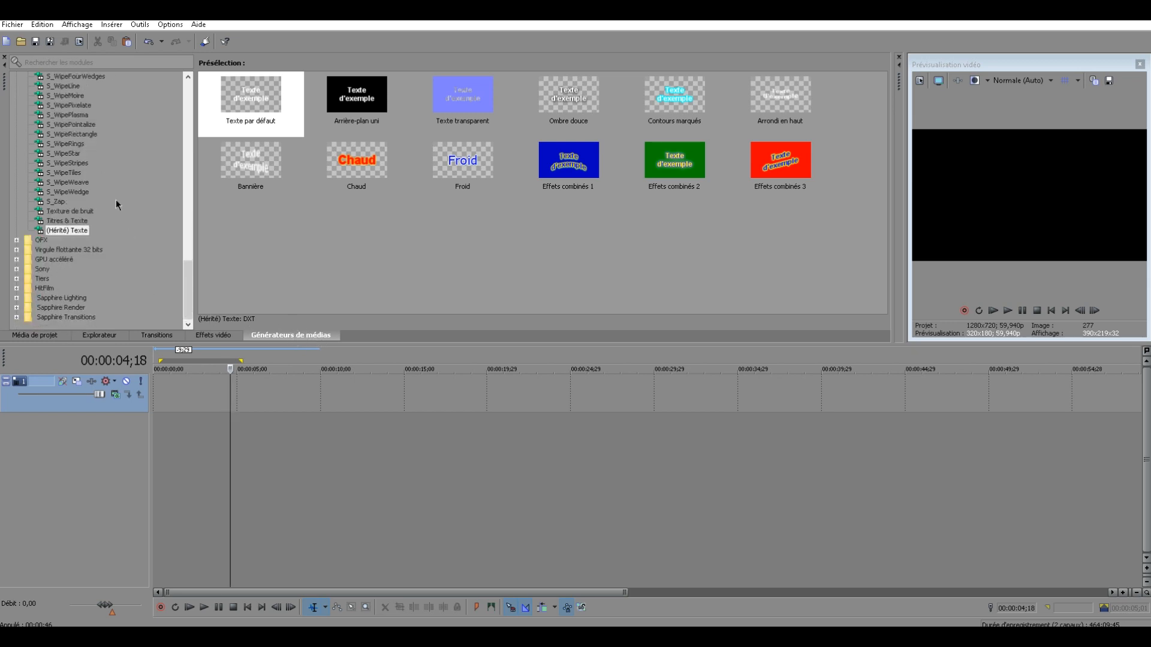
click(67, 232)
drag(249, 105, 157, 394)
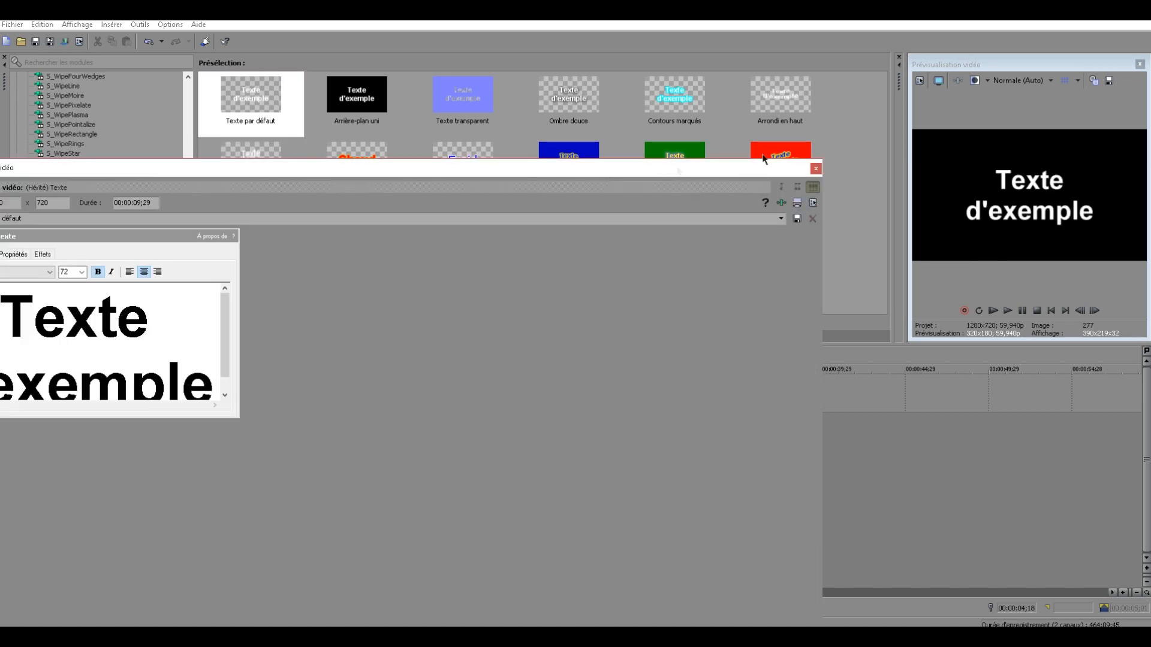
scroll(476, 285, down, 1)
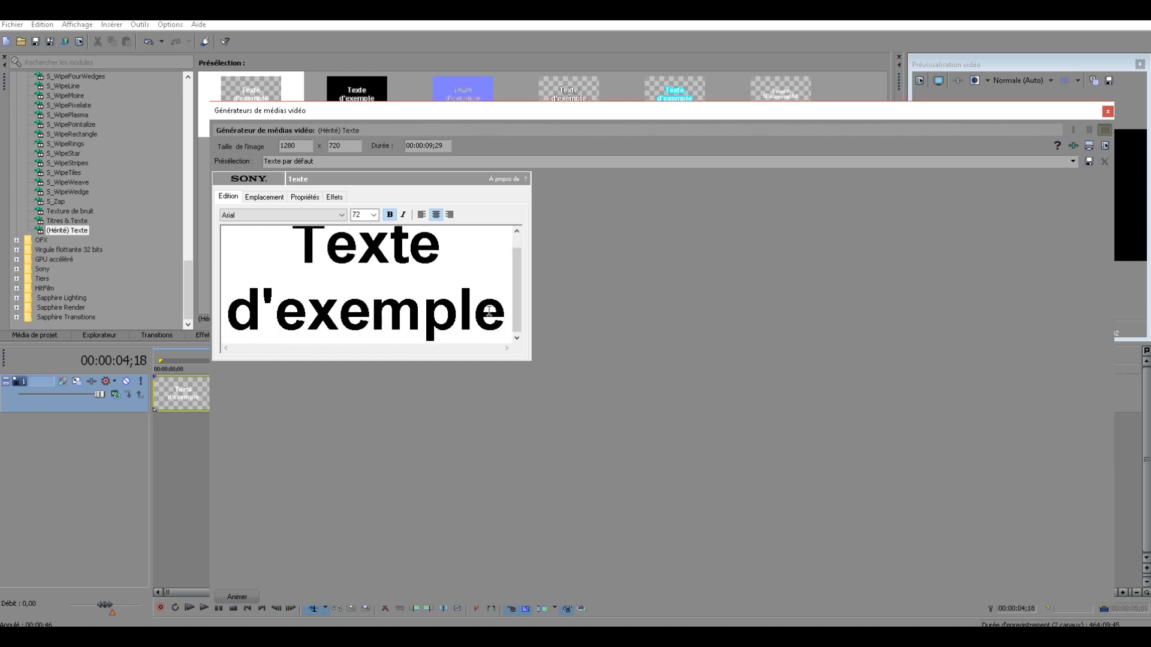
Replace the sample text with "TUTO" and select the new text.
drag(498, 321, 122, 215)
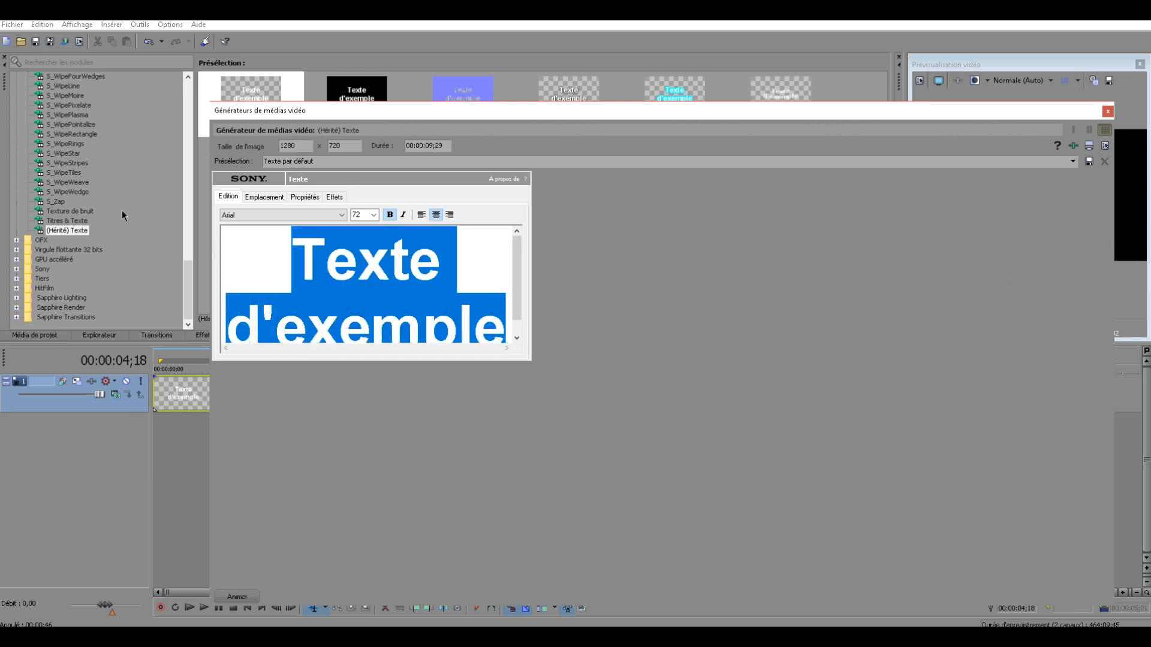
text(TUTO)
click(280, 273)
mouse_move(280, 273)
mouse_down()
mouse_move(458, 260)
mouse_move(290, 264)
mouse_up()
click(443, 259)
Set the font of the selected text to Heroes Legend Hollow and check it in the video preview.
click(306, 211)
scroll(310, 293, down, 5)
scroll(310, 293, down, 20)
scroll(265, 344, down, 20)
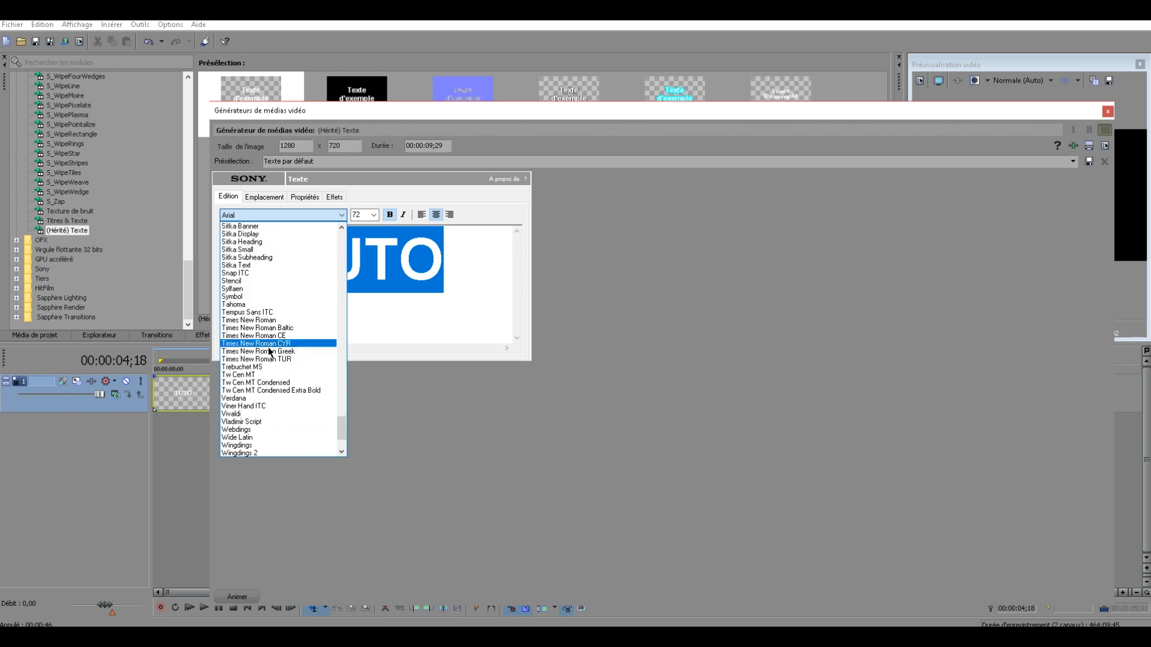
drag(341, 428, 339, 335)
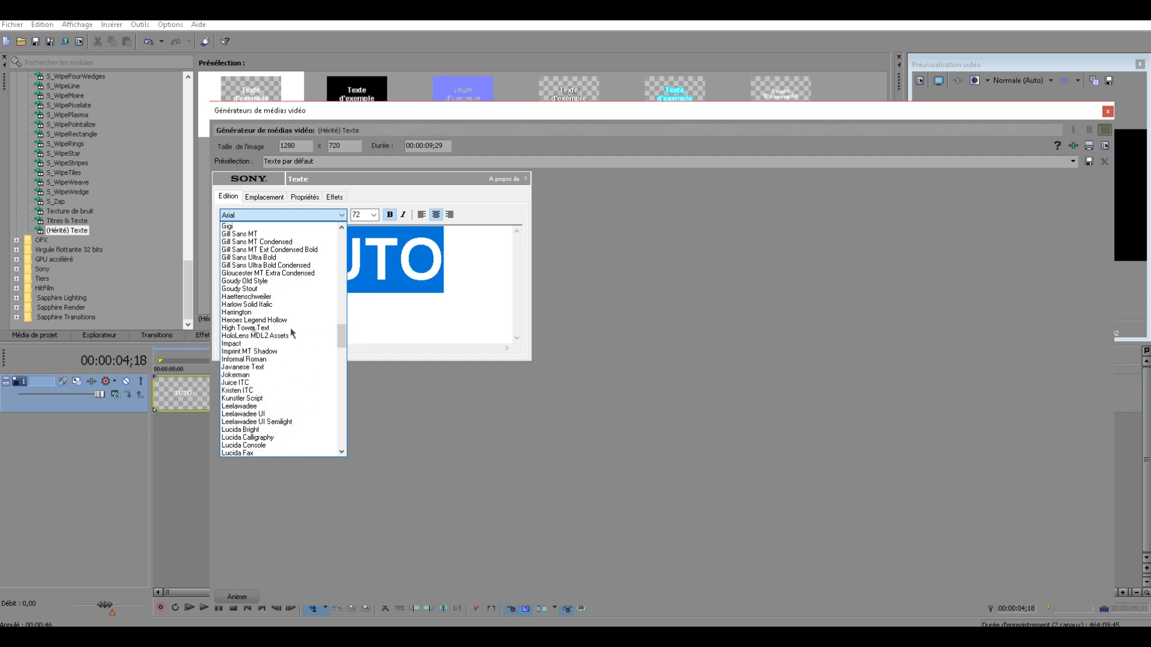
click(252, 320)
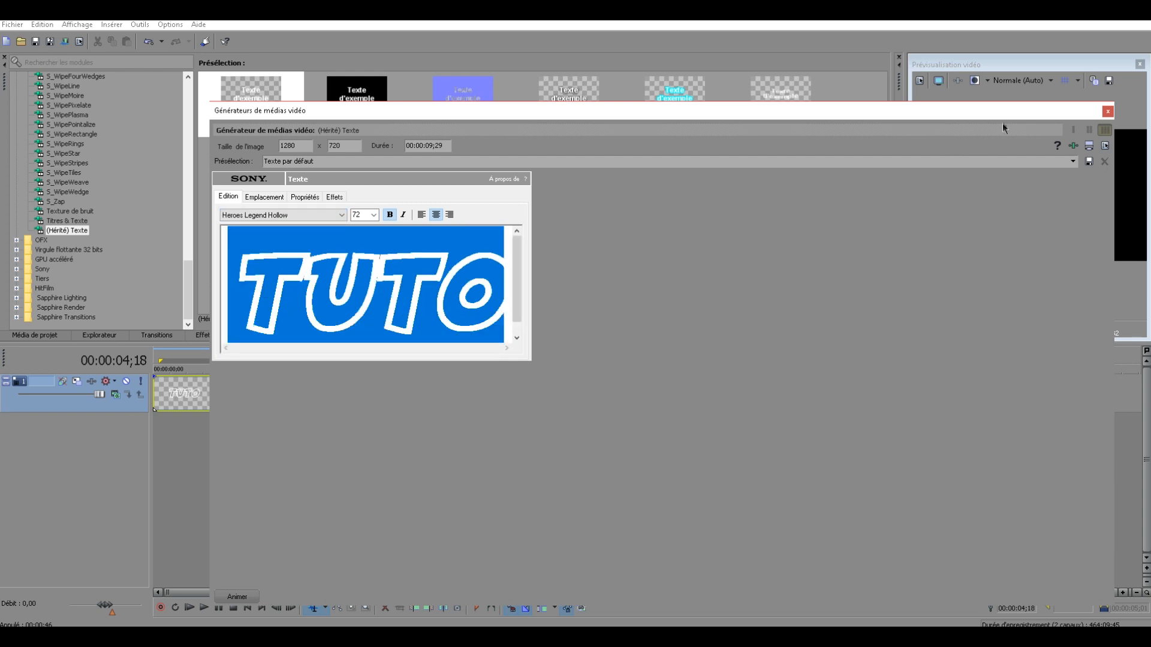
drag(1002, 129, 743, 150)
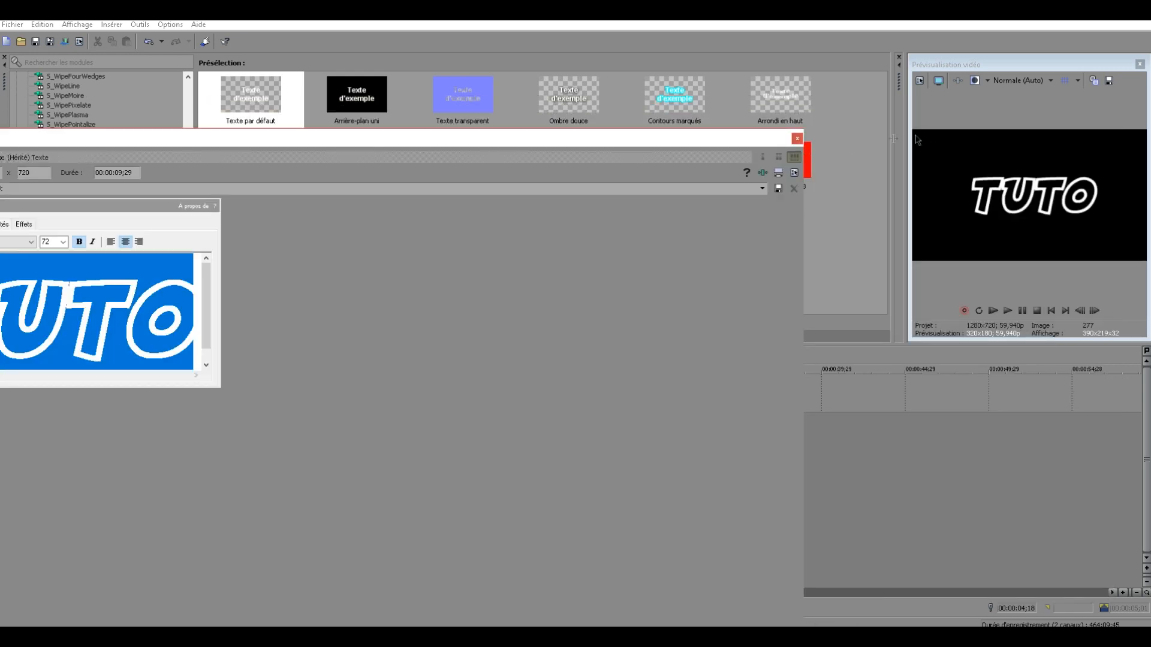
drag(599, 138, 855, 133)
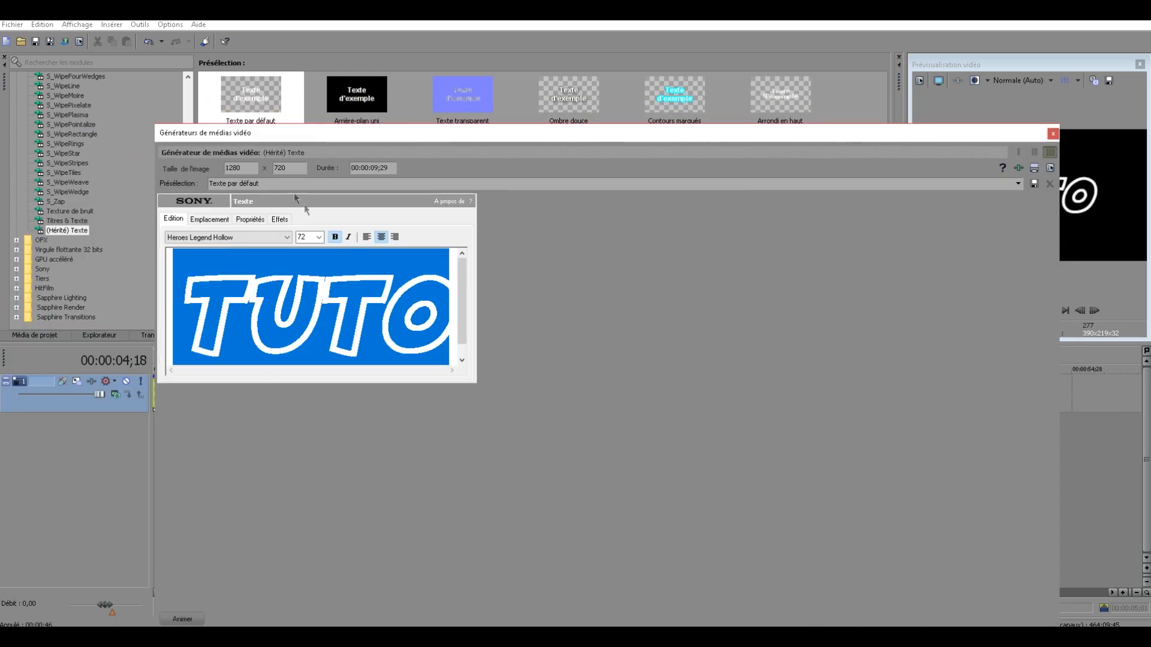
Enable outlines on the text and set the outline color to red with RGB values 255, 15, 15.
click(279, 220)
click(174, 247)
click(310, 247)
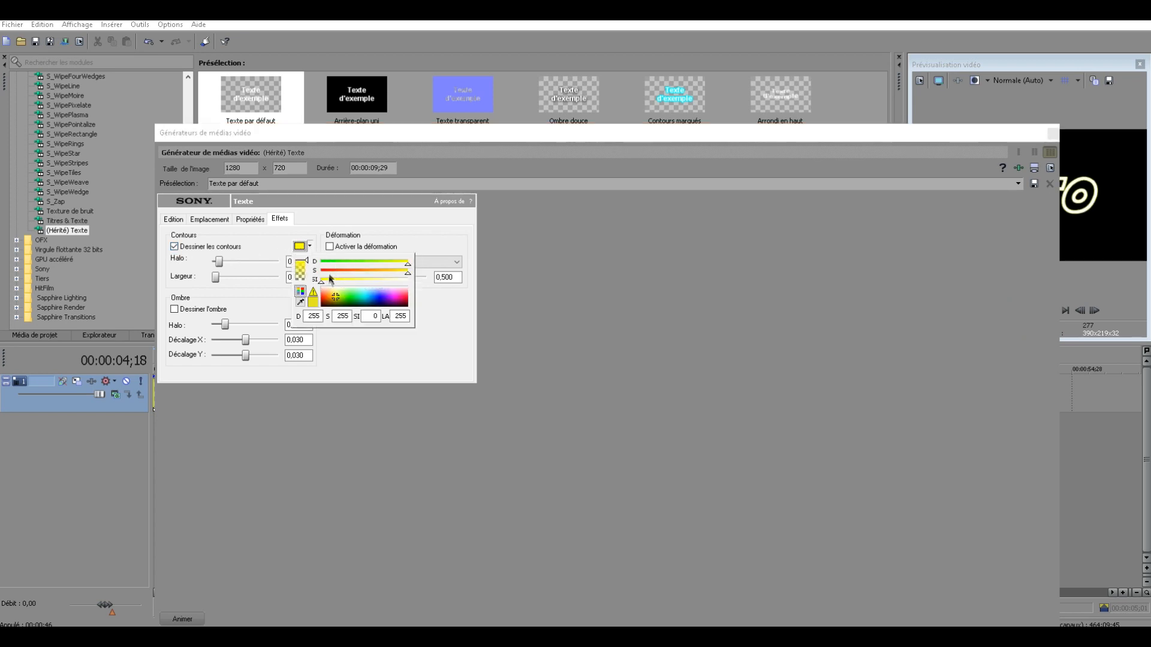
mouse_move(330, 276)
mouse_down()
mouse_move(314, 274)
mouse_move(321, 295)
mouse_up()
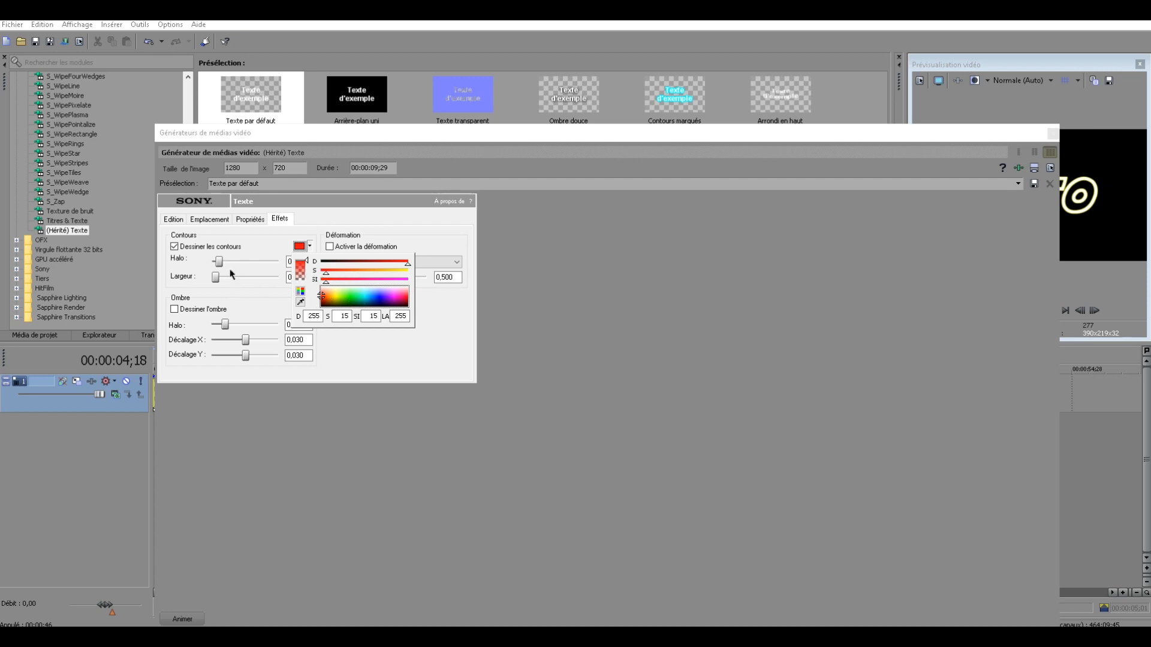
click(442, 219)
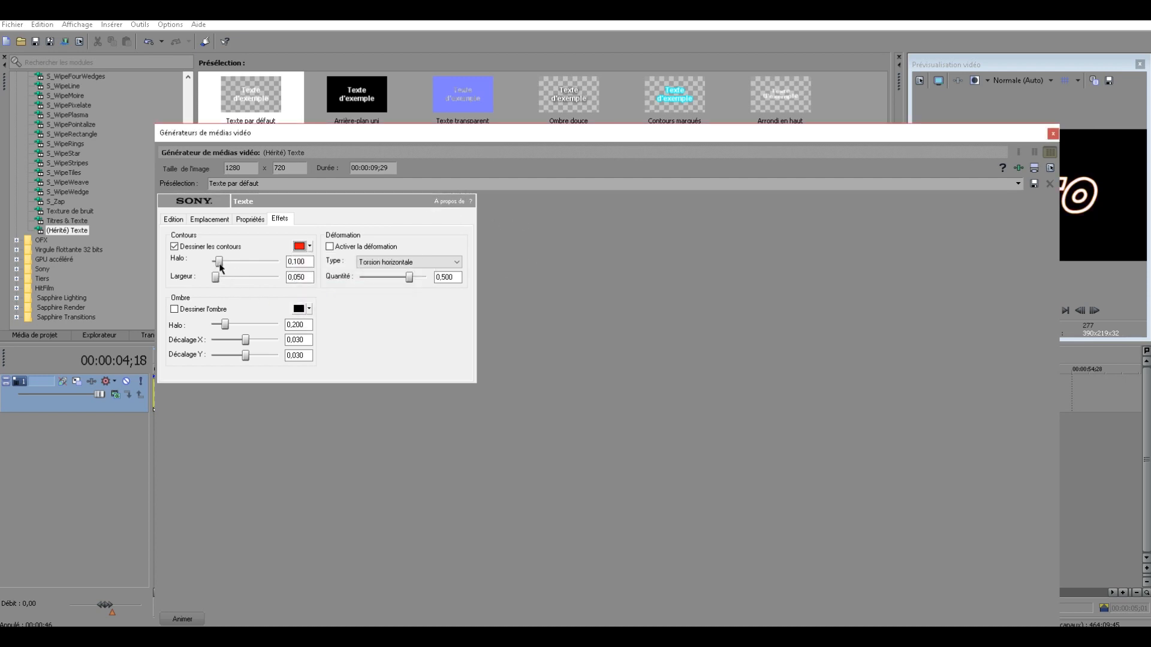
Adjust the text outline's halo and close the media generator window.
drag(220, 264, 213, 264)
click(300, 277)
drag(1052, 137, 788, 146)
click(788, 144)
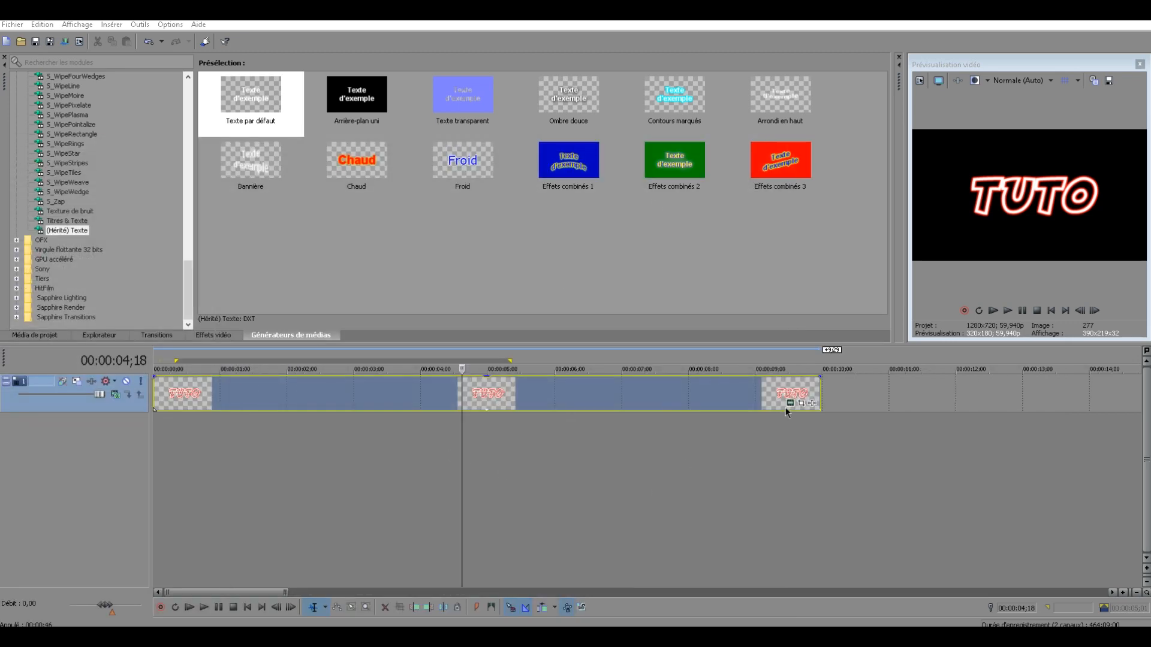
Add the S_WarpBubble effect to the TUTO text event.
scroll(480, 444, down, 3)
scroll(540, 438, up, 2)
click(588, 405)
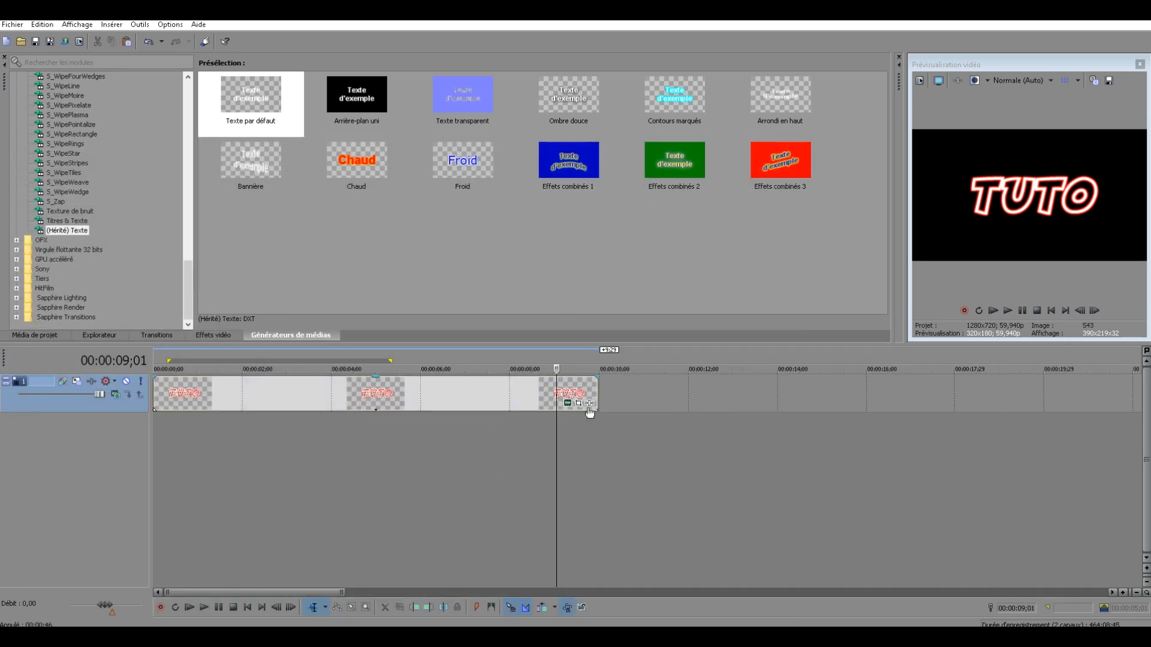
scroll(573, 307, down, 8)
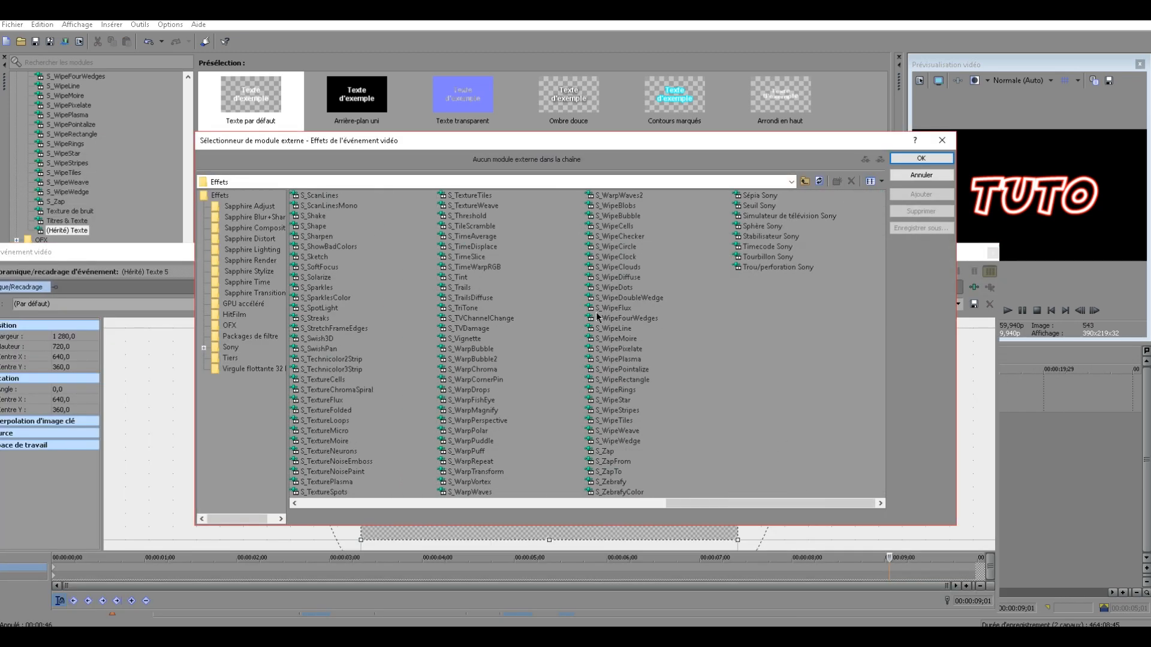
click(470, 349)
click(921, 194)
click(922, 158)
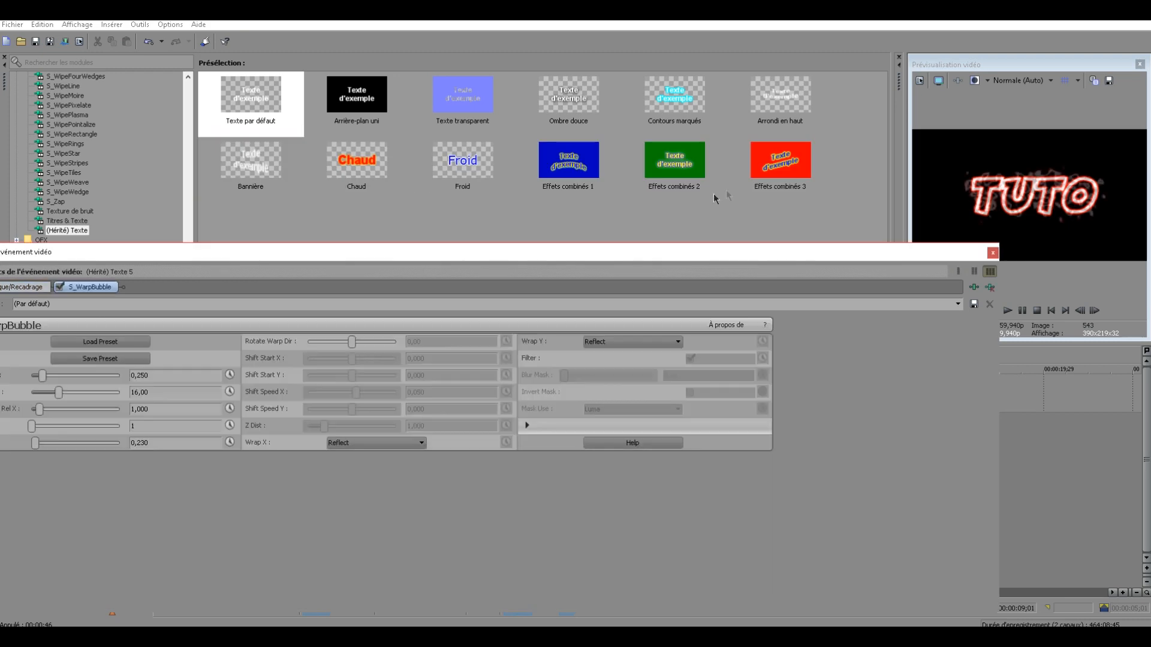
Set S_WarpBubble to Amplitude 0,025, Octaves 5, Seed 0,952, Shift Speed X 0,000 and Shift Speed Y 0,102.
double_click(314, 250)
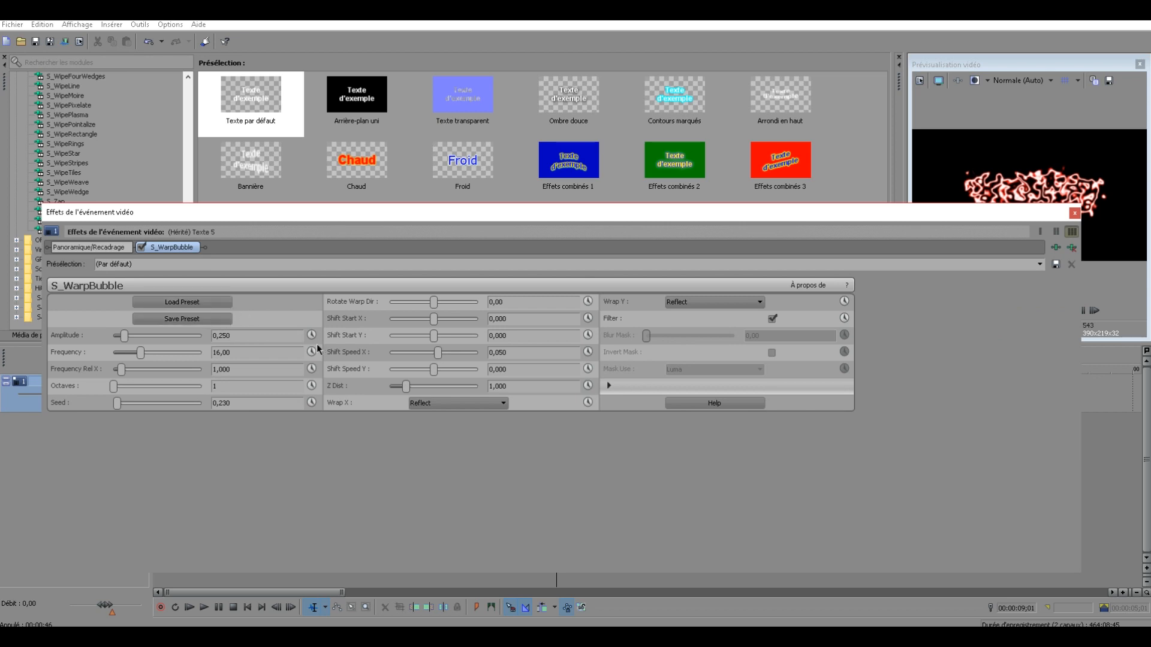
drag(583, 254, 592, 290)
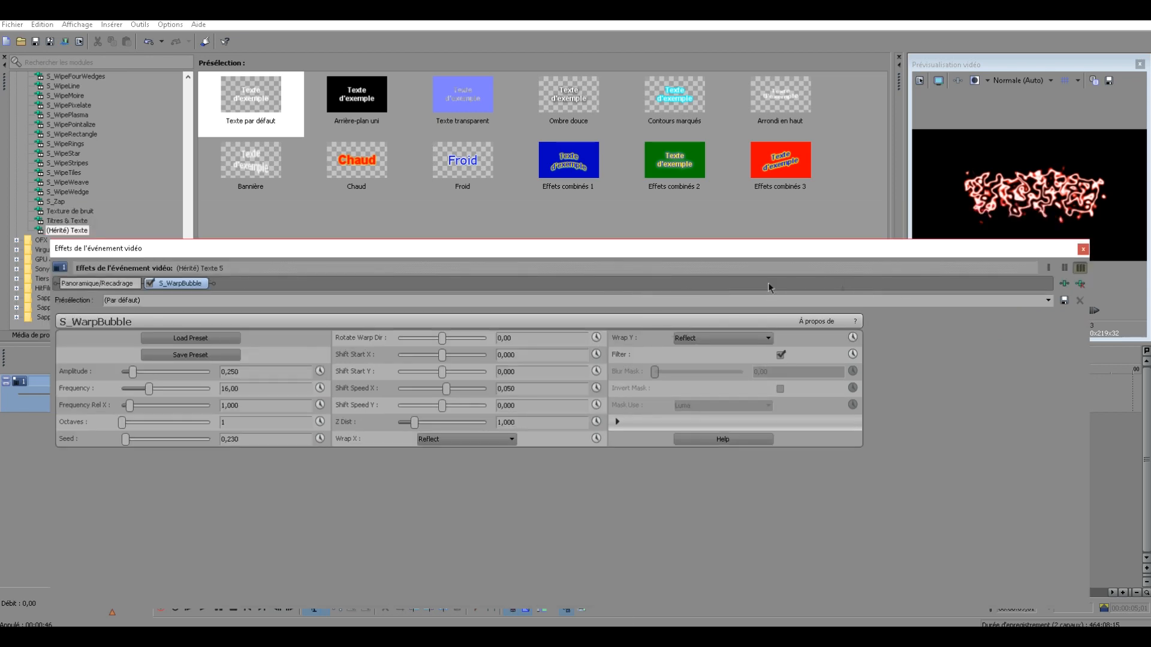
drag(1001, 250, 1019, 288)
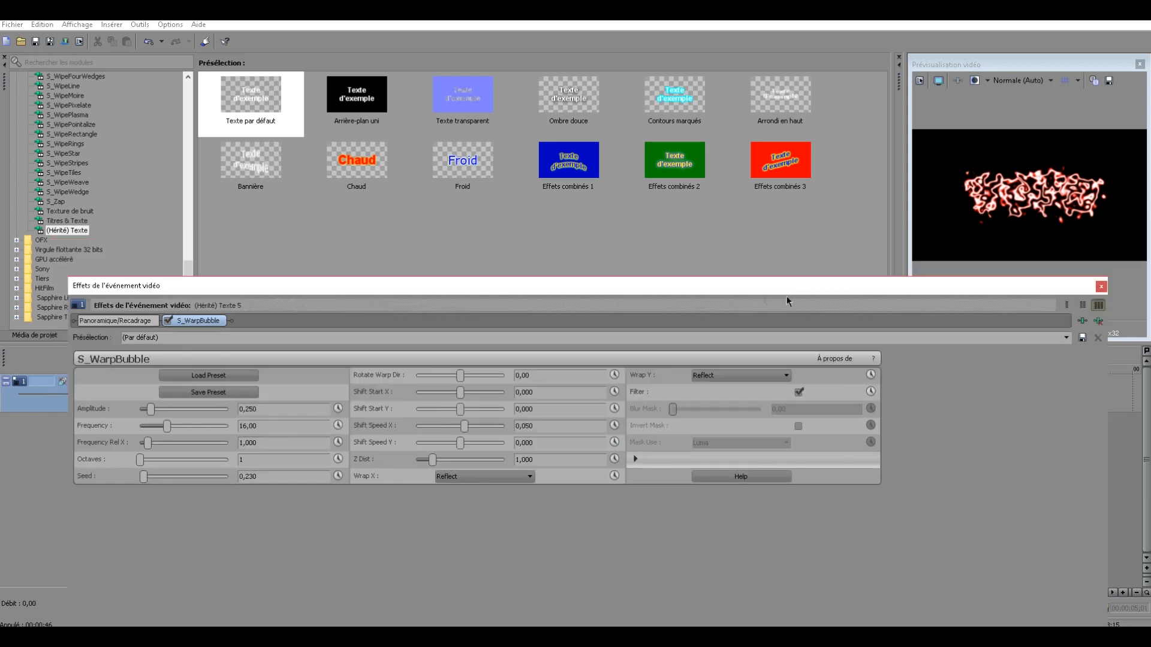
drag(562, 295, 563, 261)
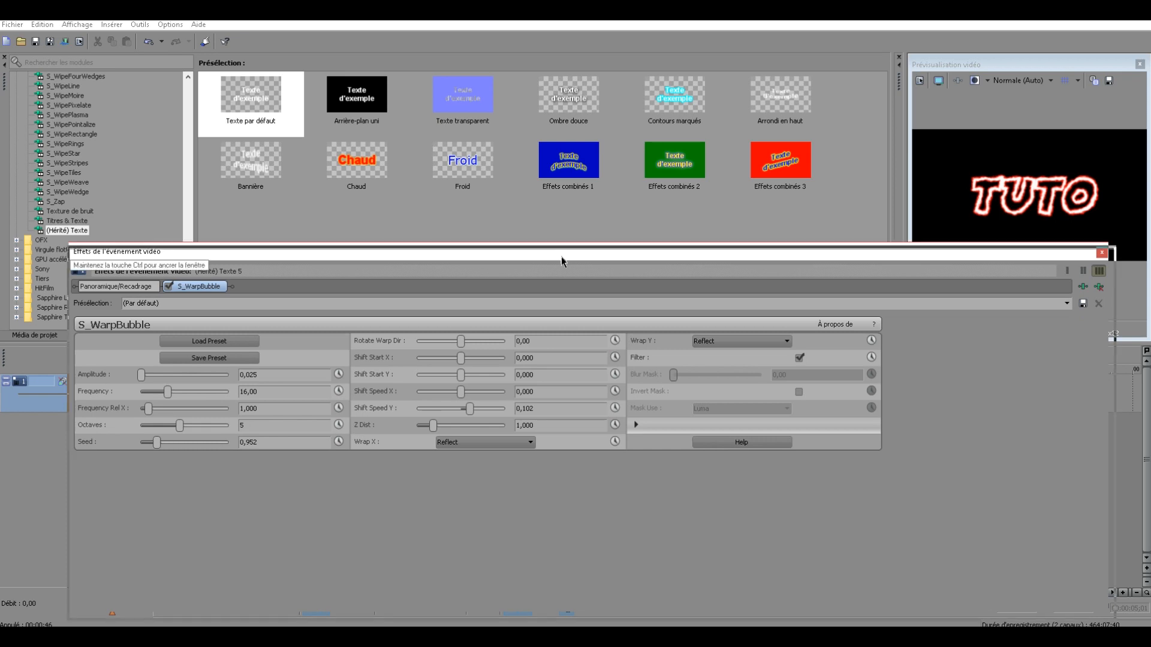
drag(562, 261, 562, 264)
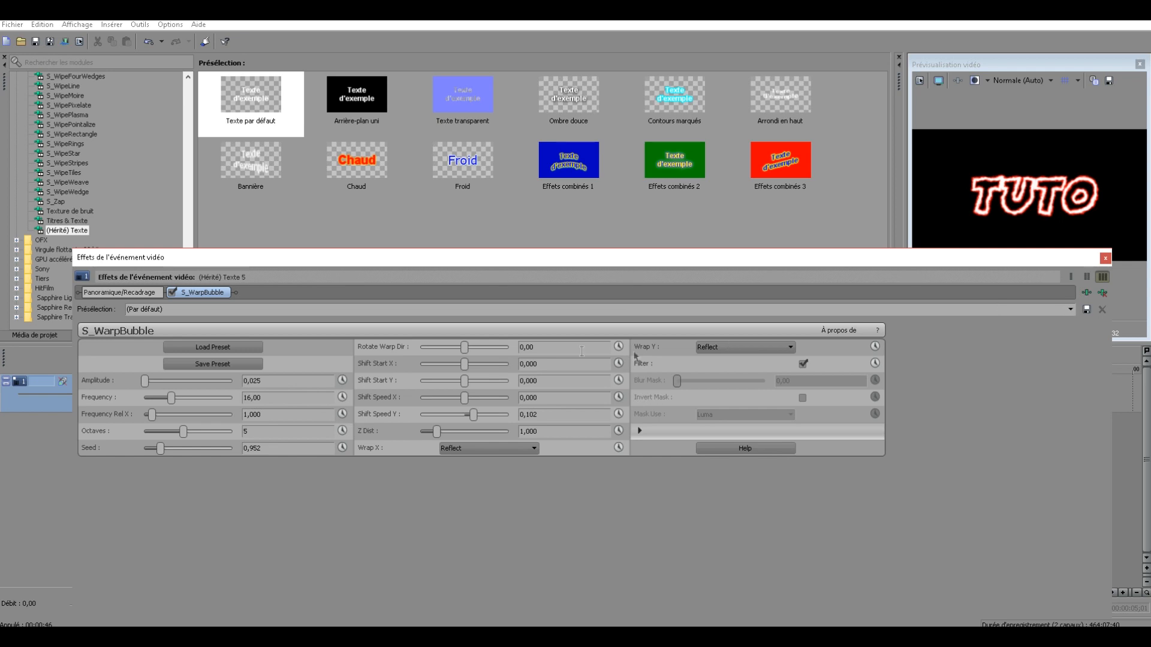
Save the S_WarpBubble settings as a preset named "Fire Text" and show the preset list.
click(178, 307)
text(Fire Text)
click(1071, 310)
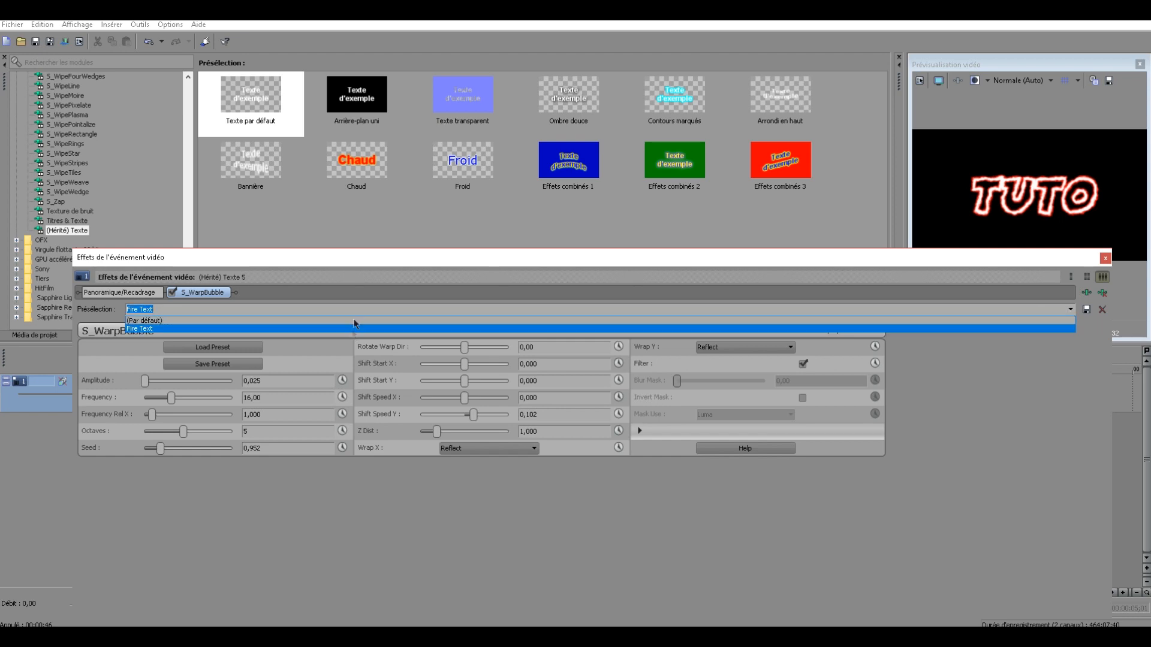
Close the preset list, reposition the video event effects window and close it.
click(948, 381)
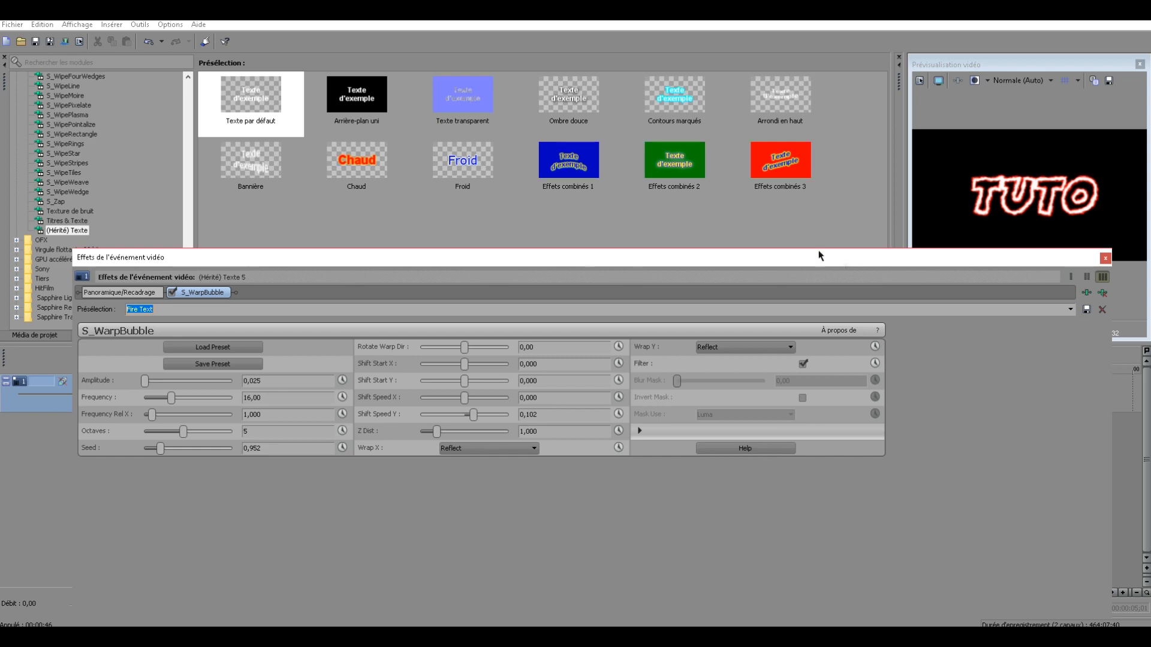
drag(844, 263, 776, 217)
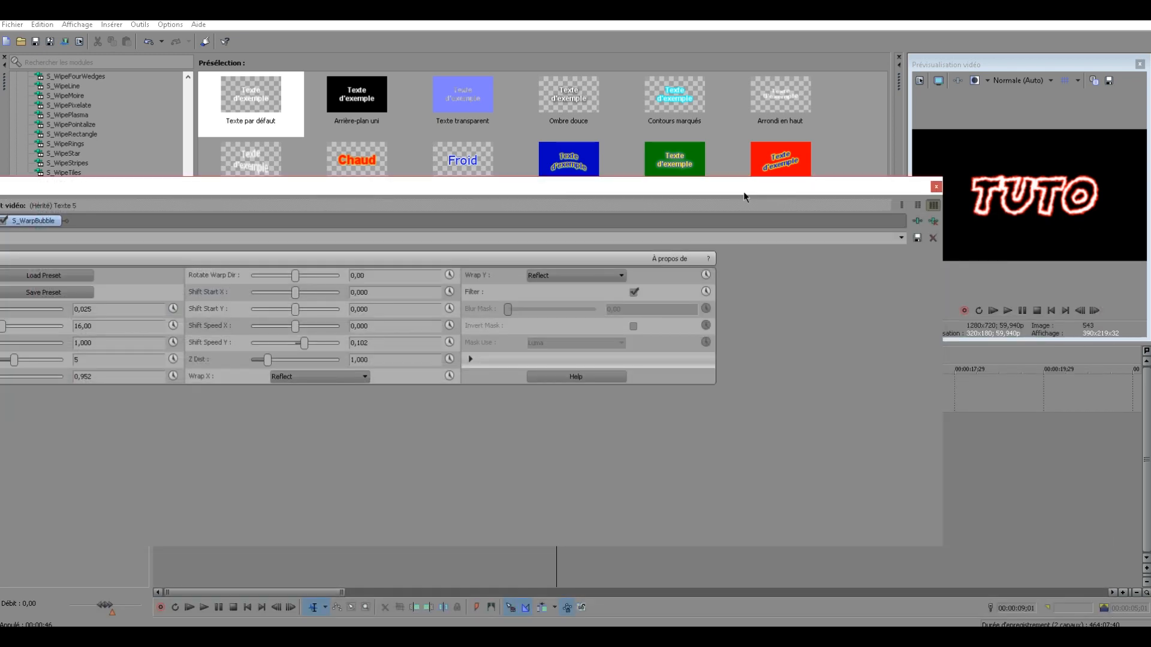
drag(889, 196, 1031, 250)
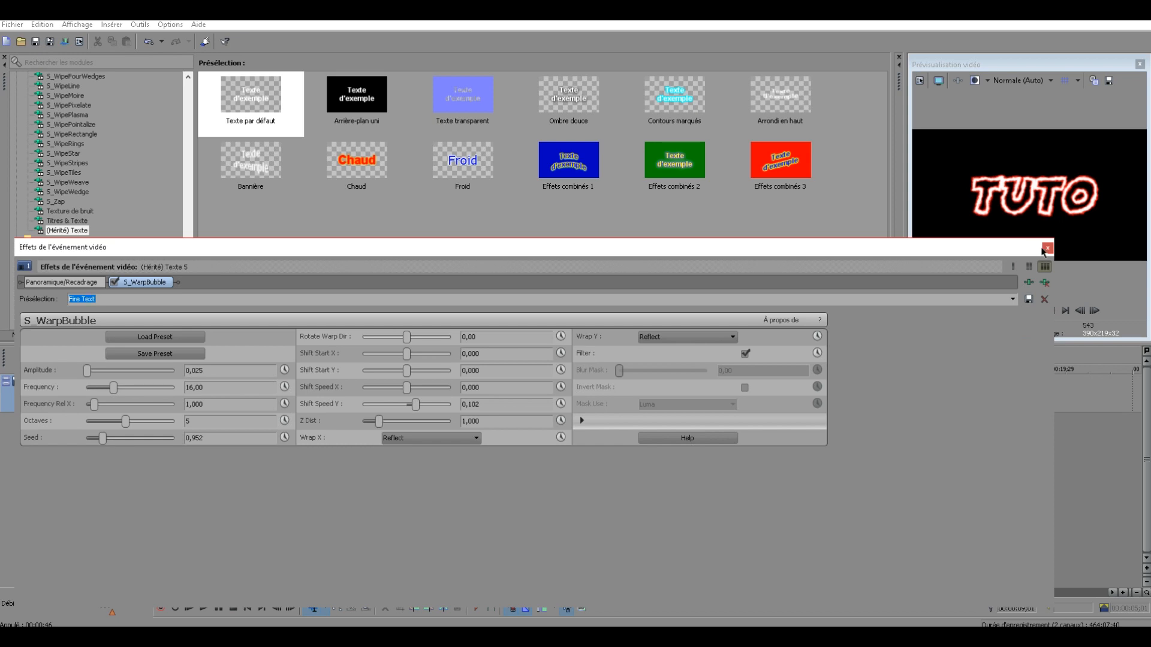
click(1047, 249)
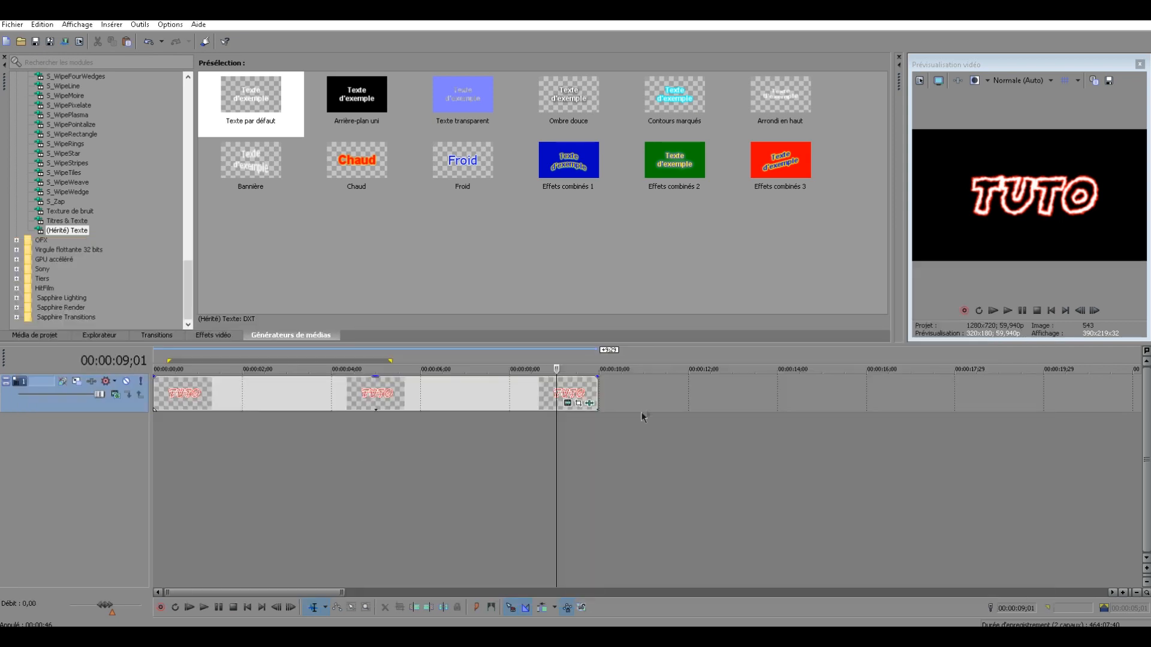
Add the Magic Bullet Looks effect to the TUTO text event and open its look editor.
click(587, 400)
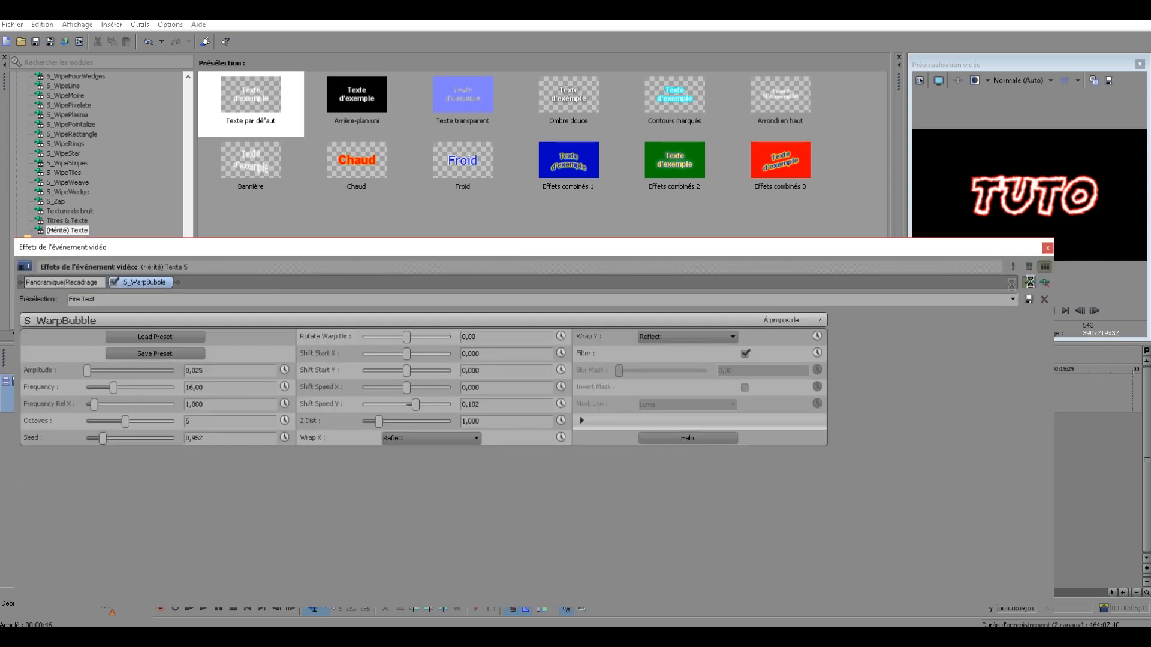
click(1029, 282)
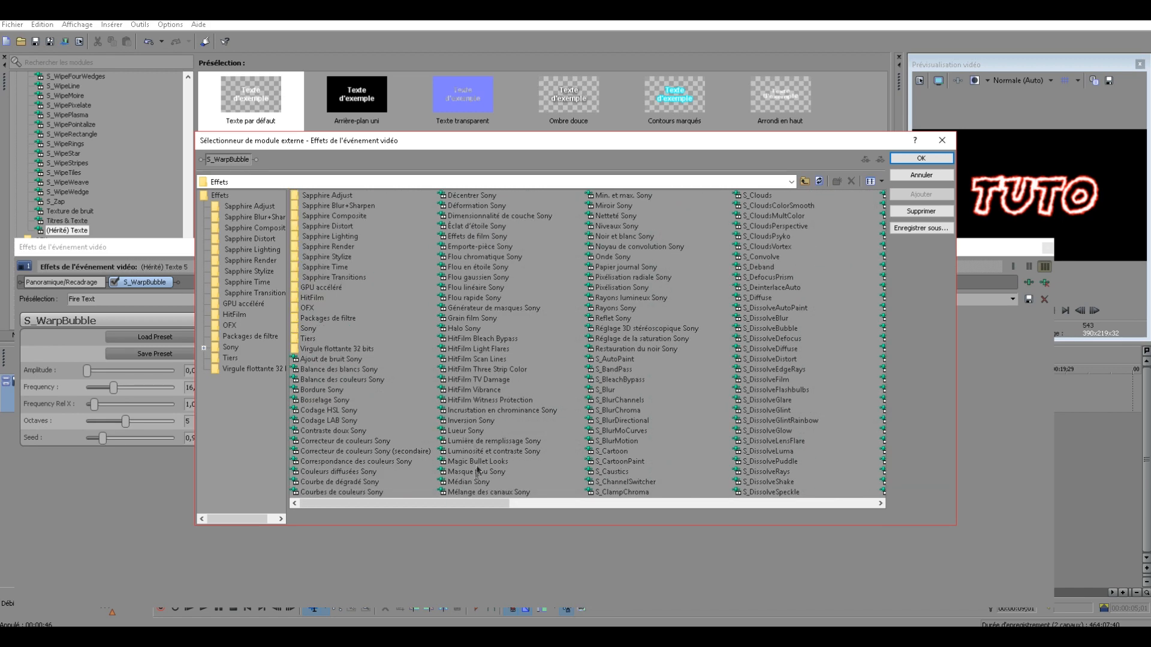
click(477, 462)
click(921, 194)
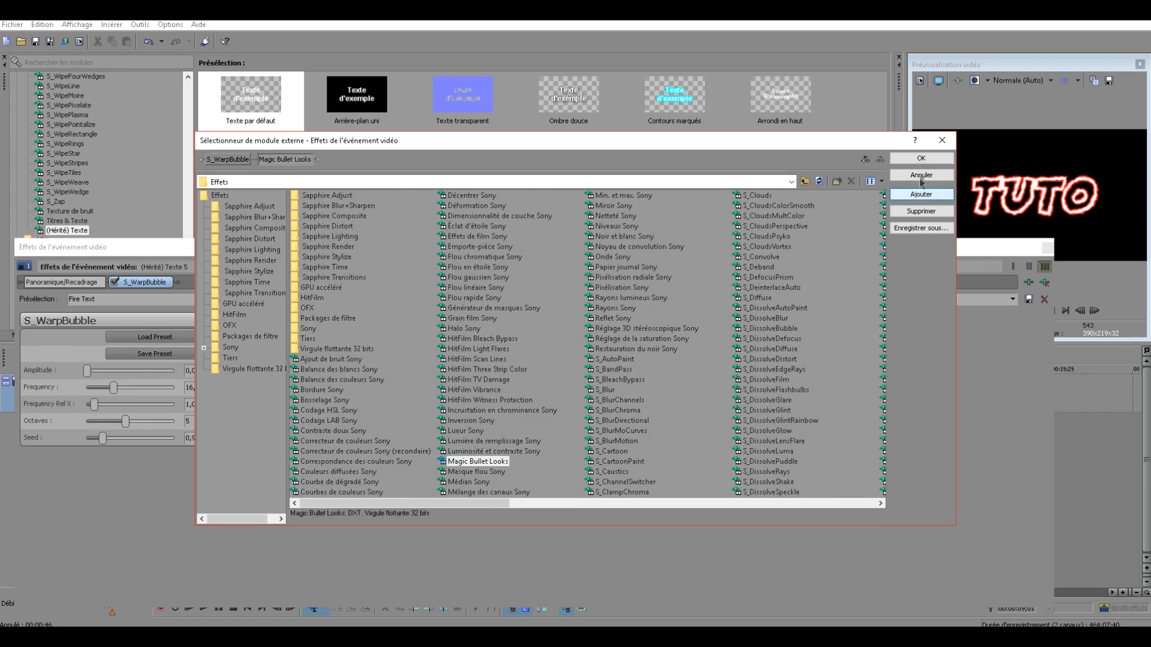
click(921, 158)
click(32, 333)
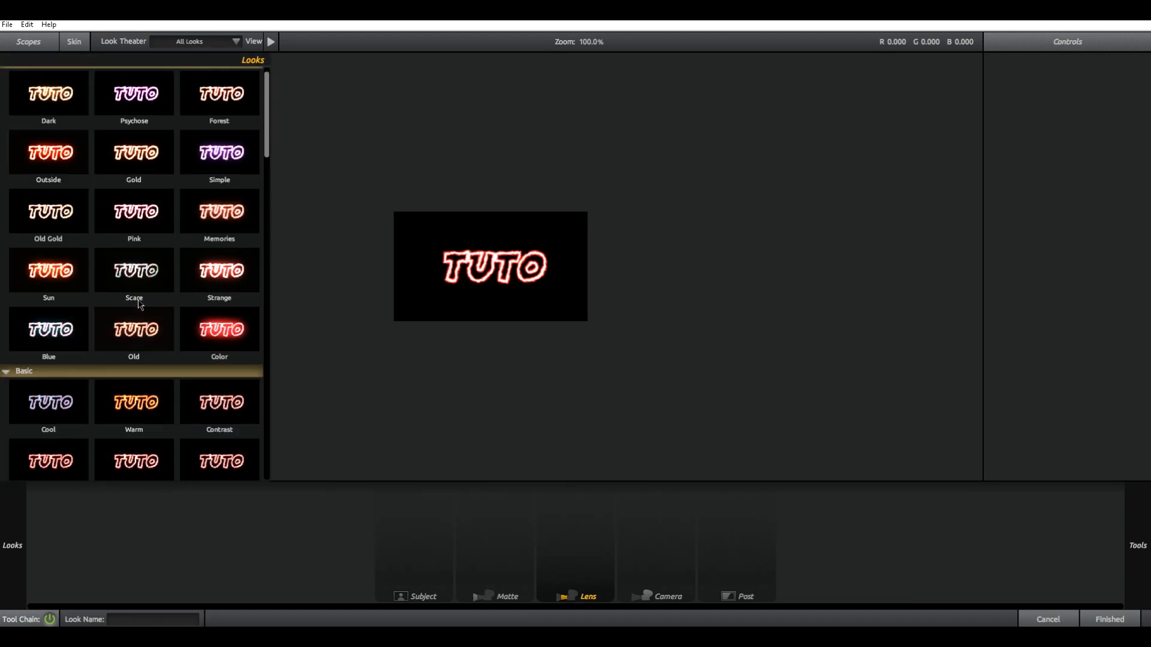
Browse the ready-made looks and add two Pop tools to the Subject stage of the tool chain.
mouse_move(268, 135)
mouse_down()
mouse_move(268, 191)
mouse_move(268, 114)
mouse_up()
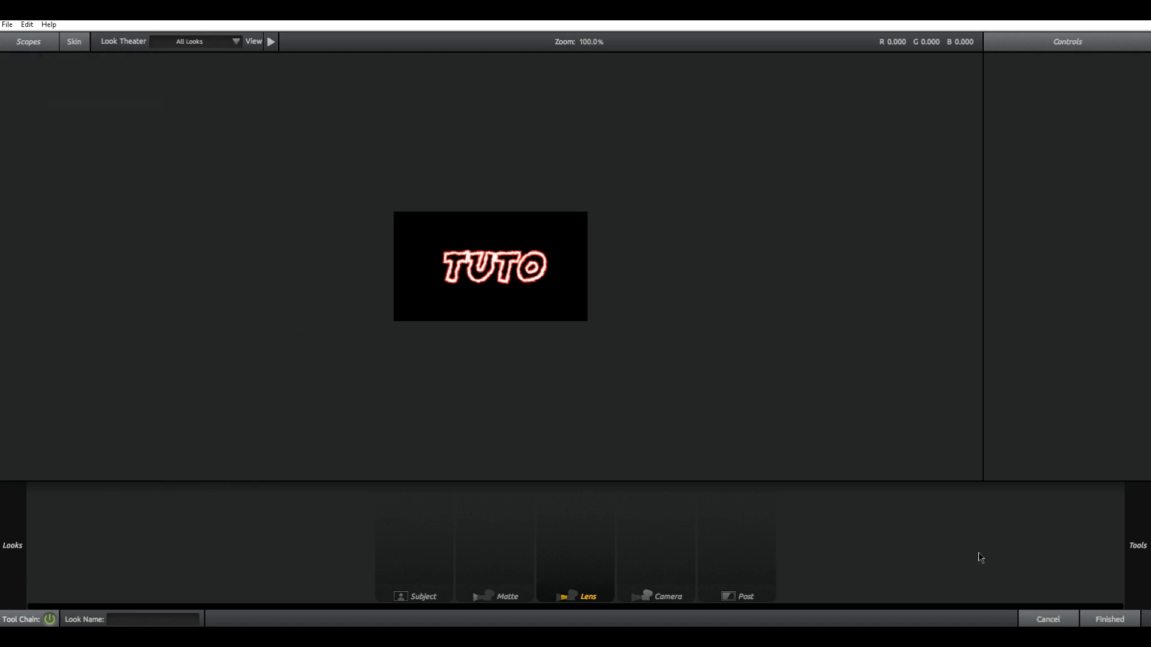
mouse_move(1146, 550)
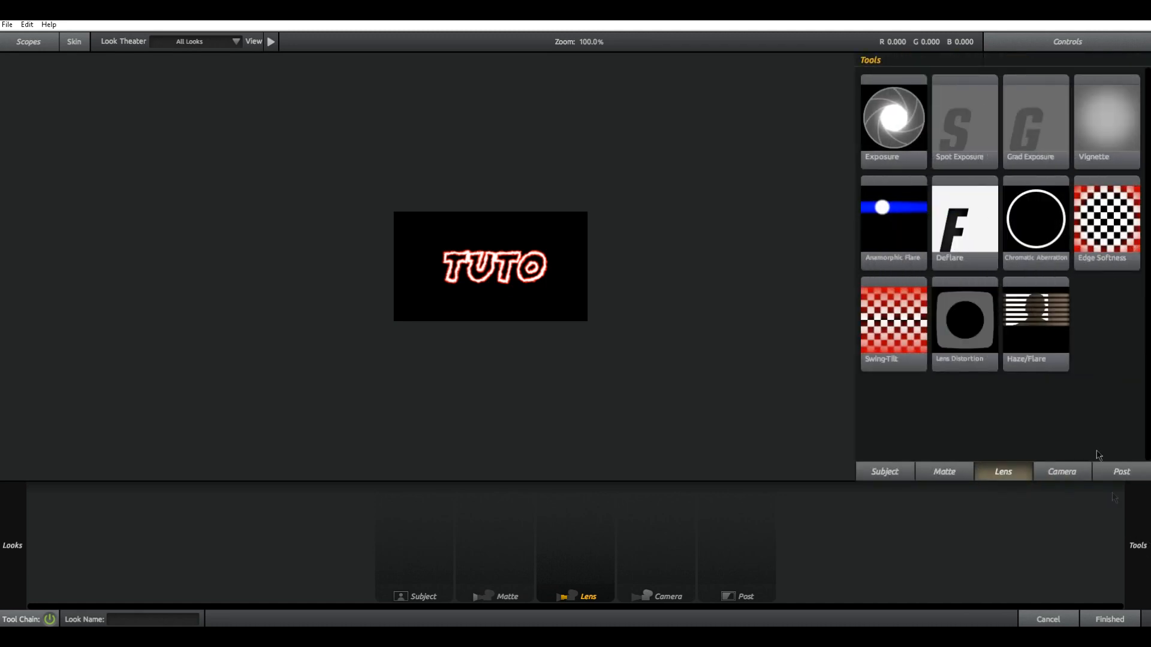
click(890, 471)
scroll(968, 163, down, 1)
drag(1091, 384, 413, 539)
mouse_move(1130, 532)
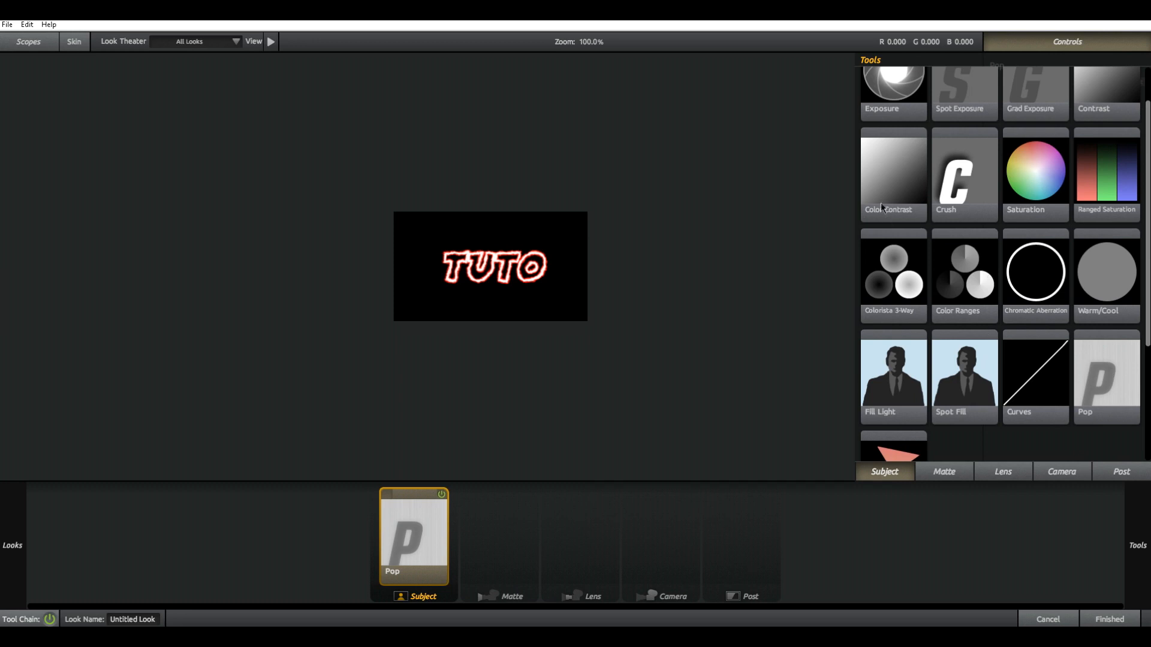
drag(1107, 378, 474, 539)
Add a Saturation tool to the Subject stage and shift its component balance toward red.
mouse_move(1138, 545)
drag(1041, 190, 547, 528)
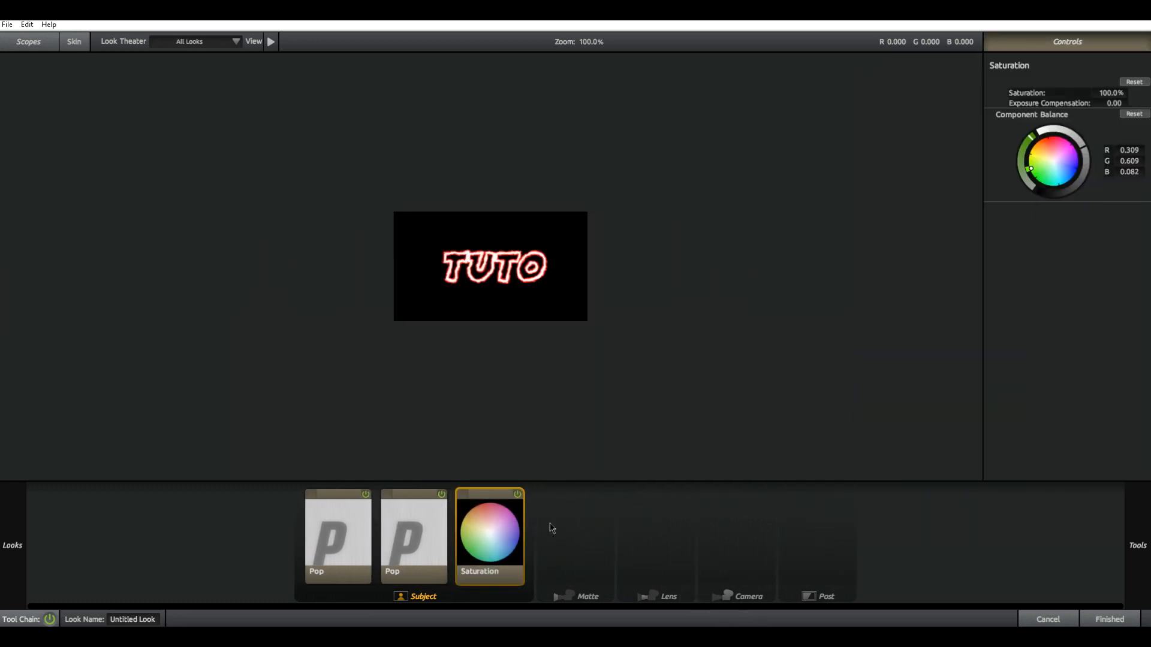
drag(1032, 168, 1048, 145)
drag(1050, 140, 1051, 137)
Add two Diffusion tools to the Matte stage of the tool chain.
click(950, 474)
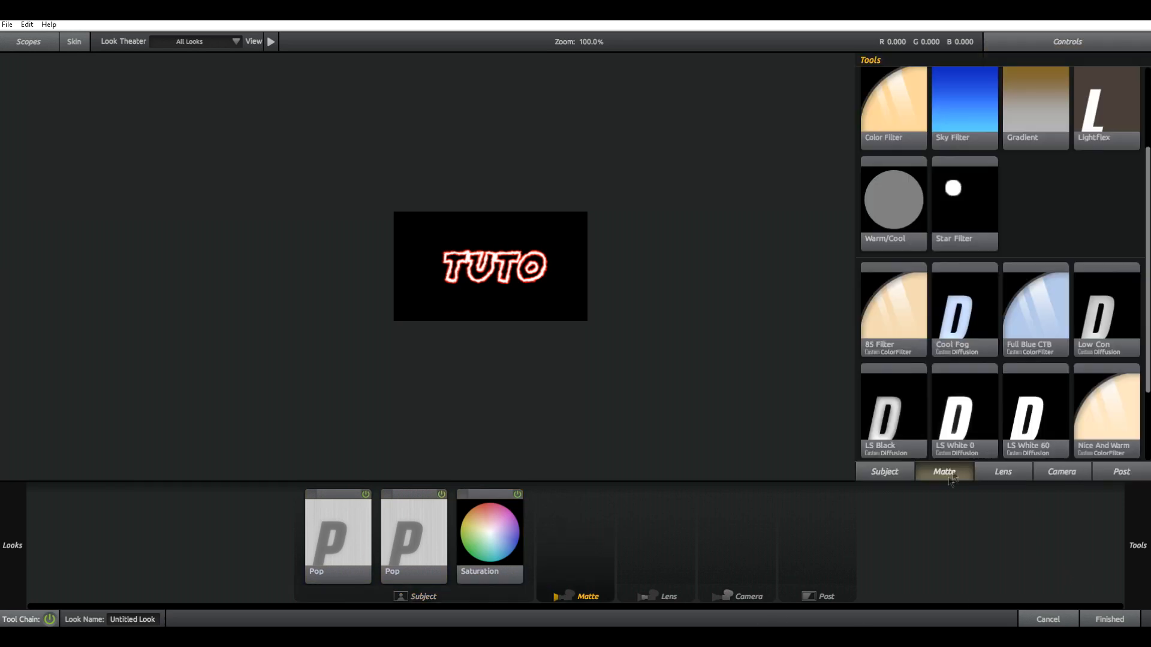
scroll(968, 368, down, 3)
scroll(993, 359, up, 2)
scroll(993, 359, up, 4)
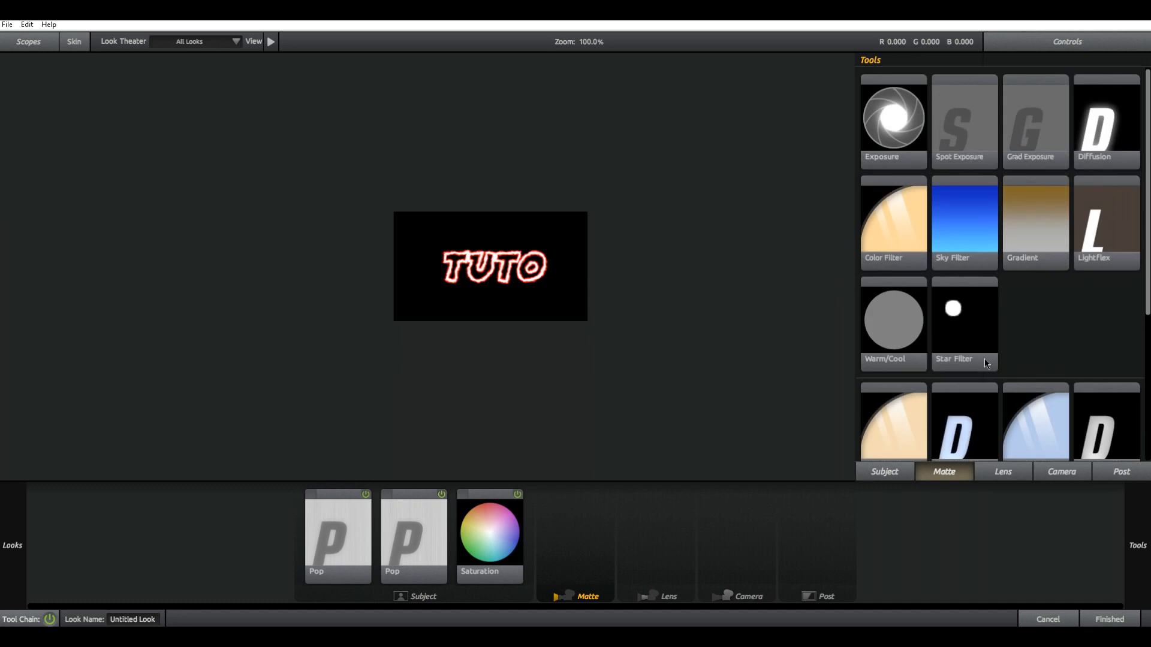
drag(1106, 166, 576, 540)
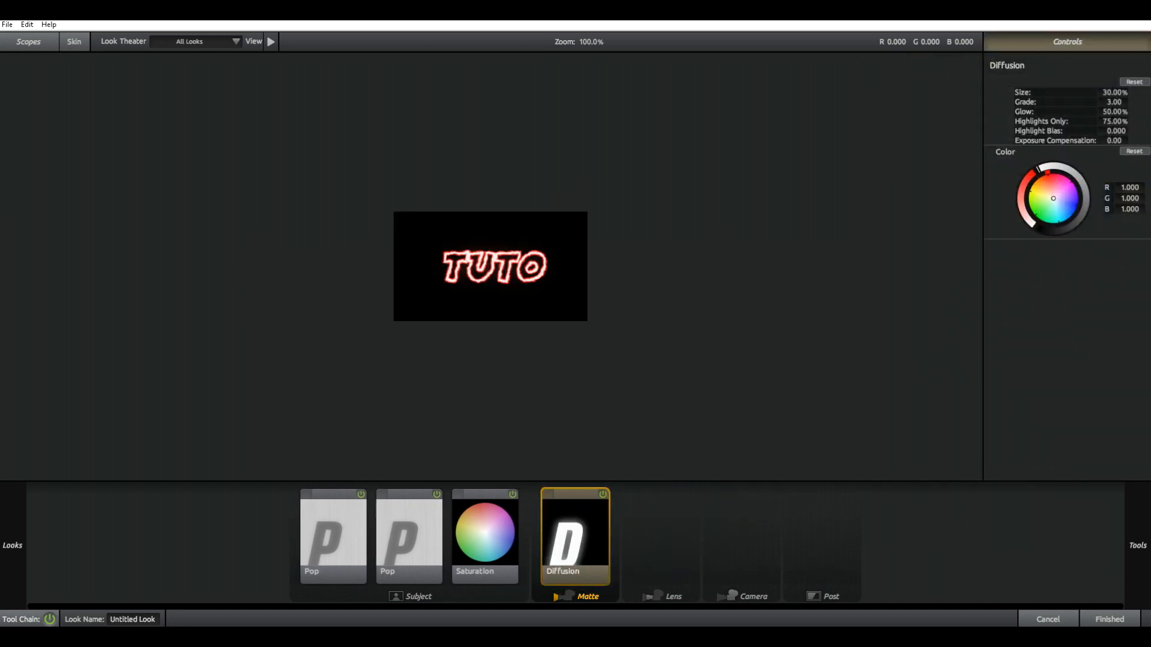
drag(1138, 113, 648, 533)
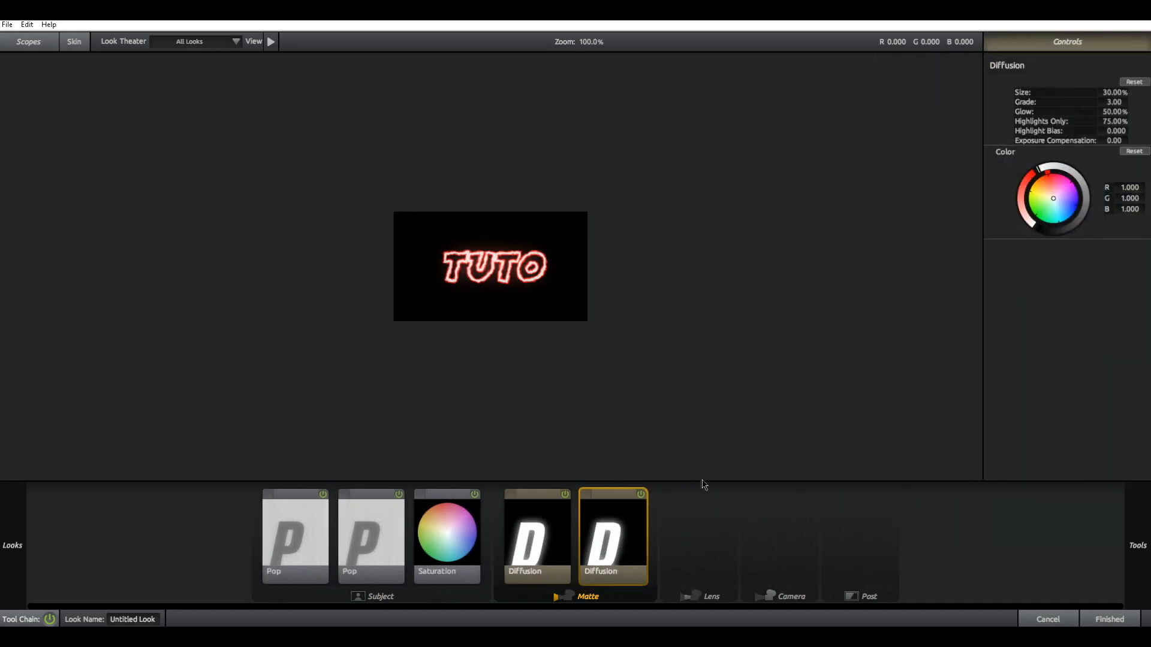
Set the first Diffusion tool's color to a strong red, R 0.999, G 0.027, B 0.229.
click(549, 535)
drag(1053, 199, 1053, 195)
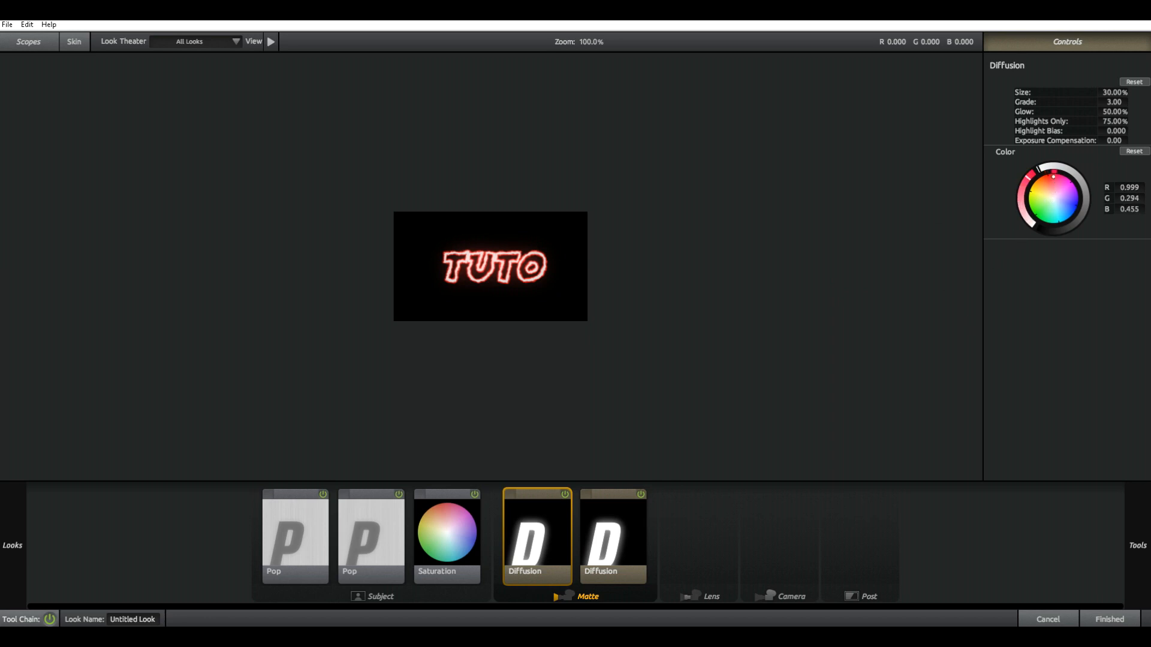
drag(1053, 174, 1052, 174)
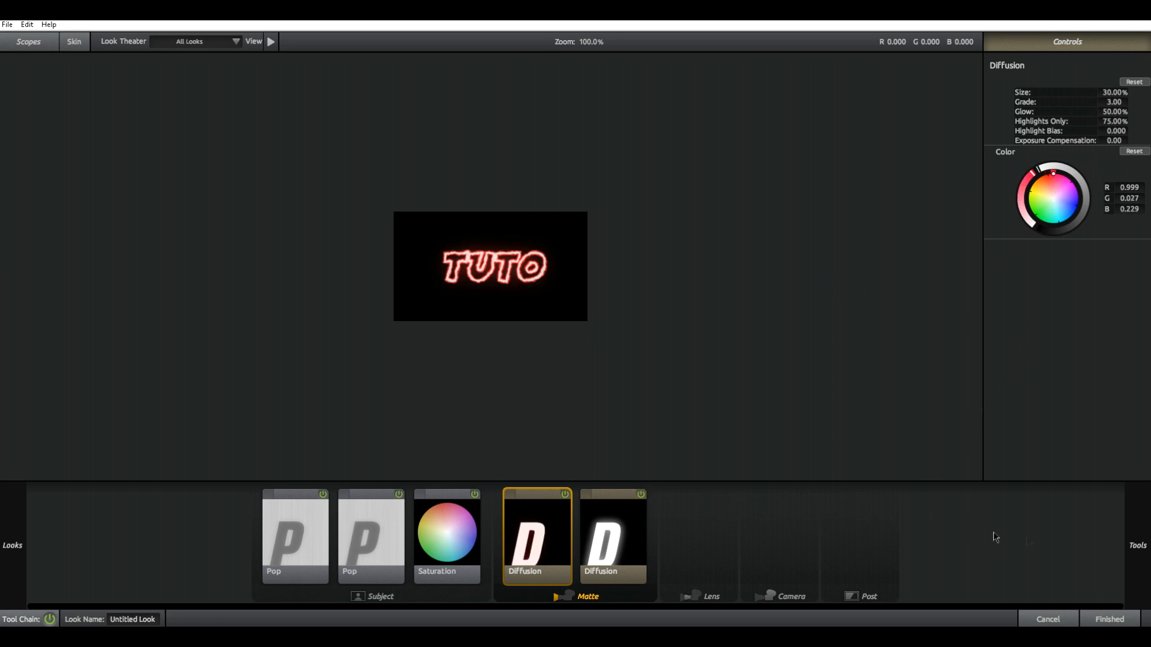
Look through the Camera tools and add an Anamorphic Flare to the Lens stage.
mouse_move(1146, 547)
click(1062, 471)
scroll(1057, 324, up, 3)
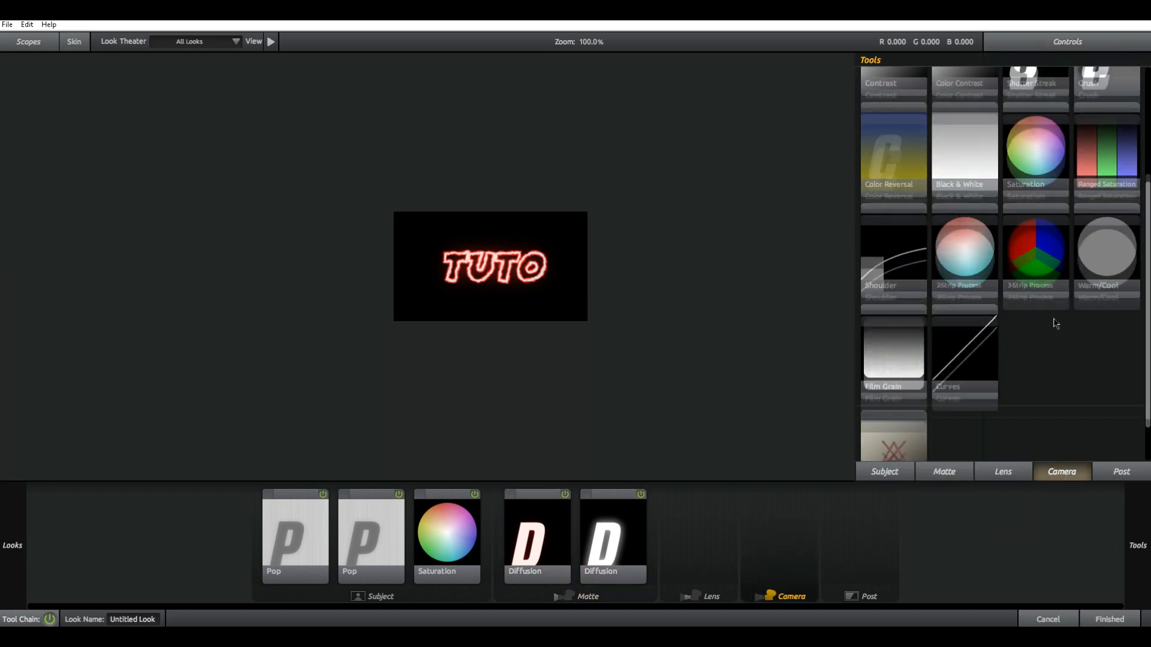
scroll(1056, 323, up, 2)
scroll(1039, 329, down, 3)
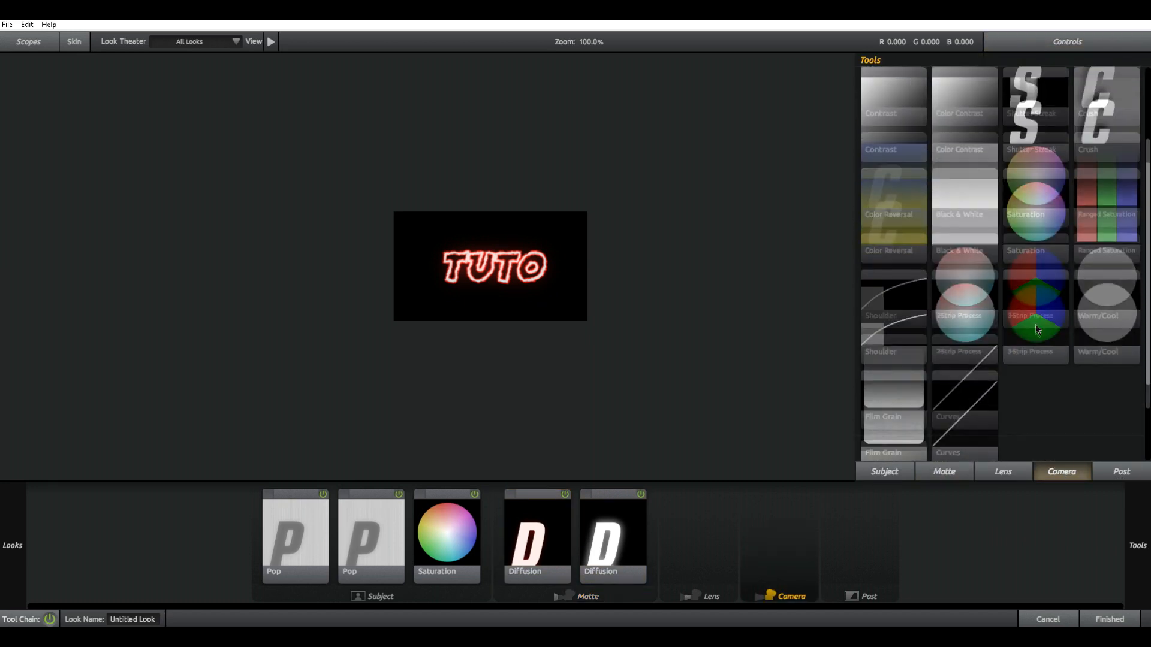
click(1010, 472)
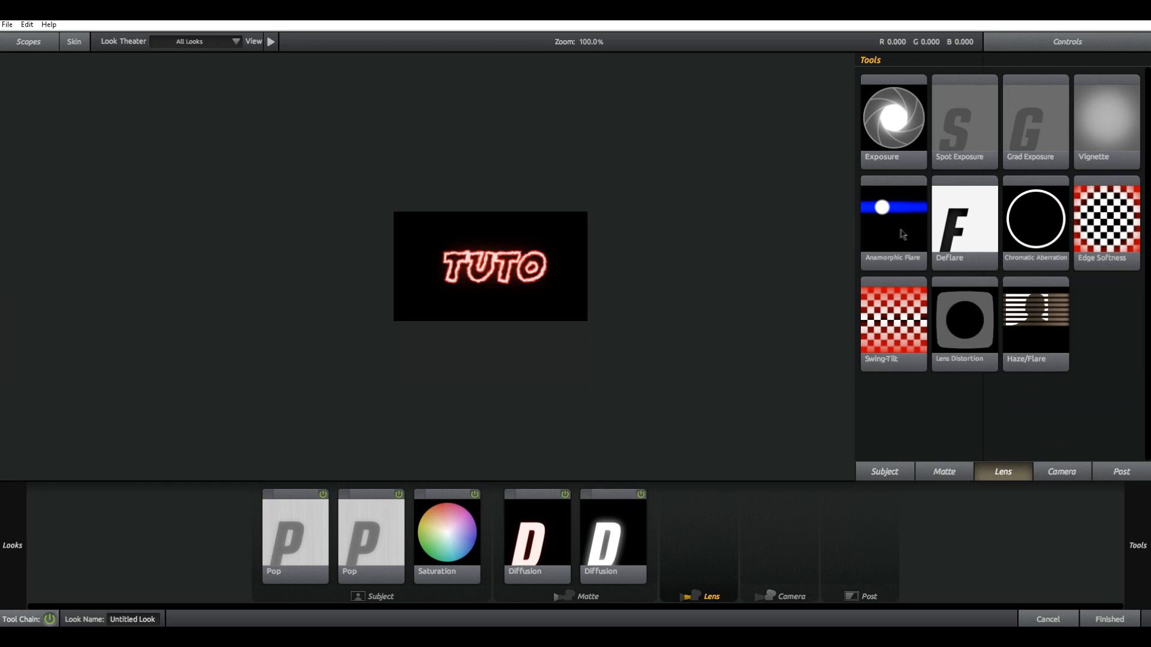
drag(904, 229, 699, 537)
Apply the finished look, close the effects window and check the text at 00:00:05;26 on the timeline.
click(1110, 619)
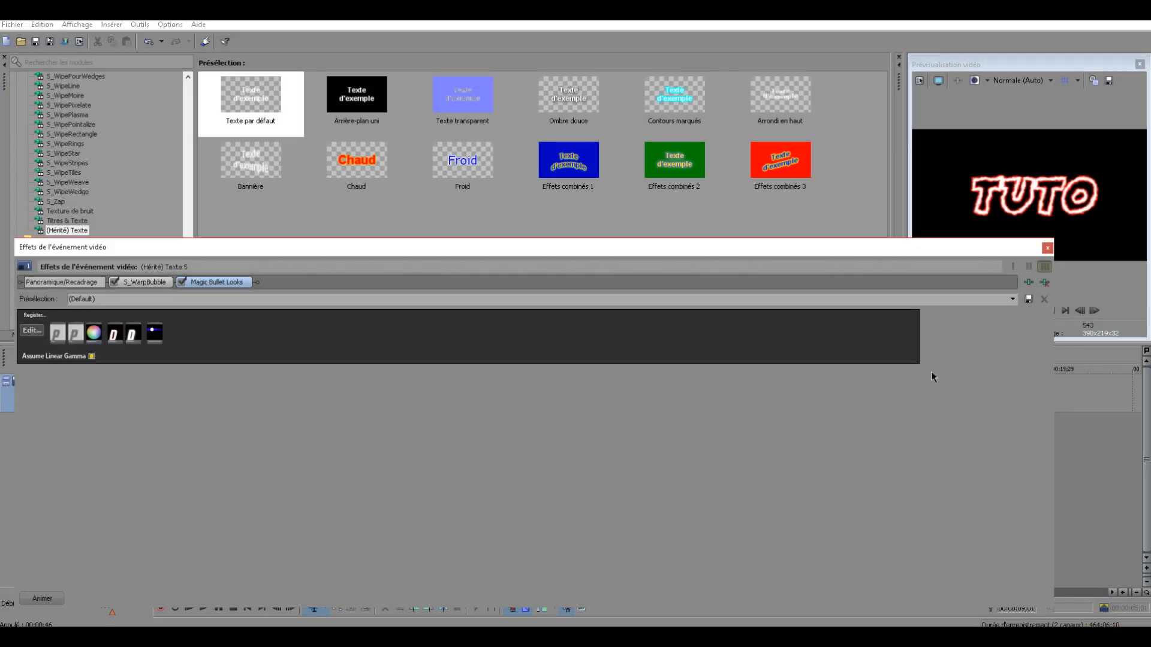
click(1046, 247)
click(417, 450)
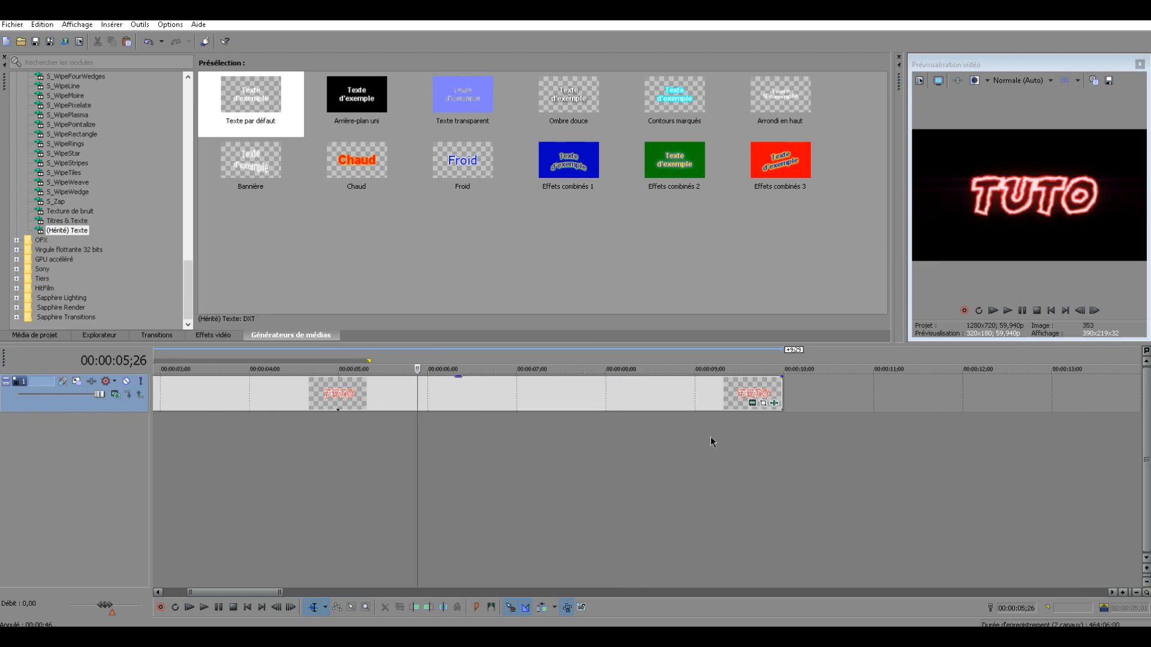
Add the S_Shake effect to the text event and set Amplitude to 0,170 and Frequency to 0,91.
click(773, 406)
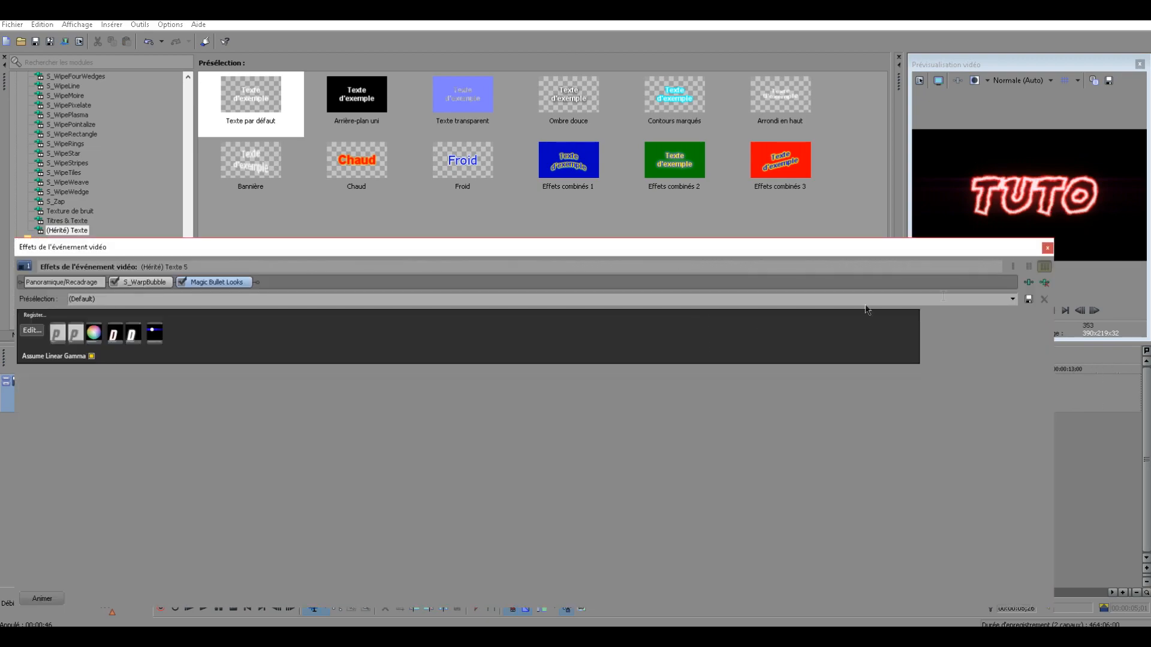
click(1029, 284)
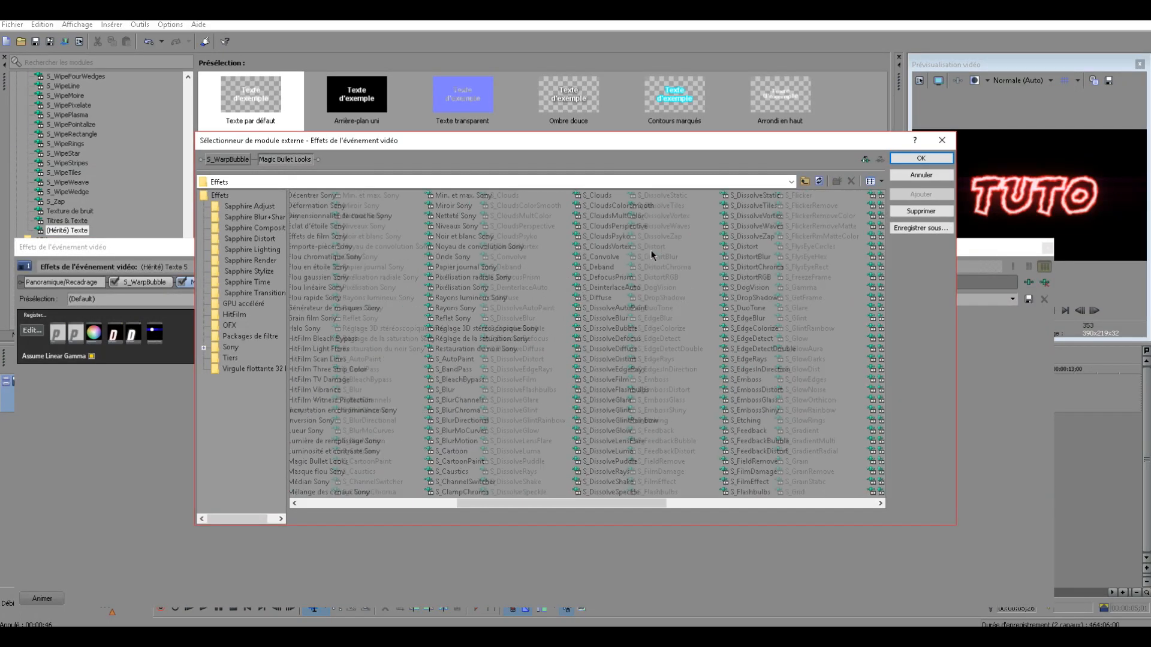
scroll(428, 250, down, 3)
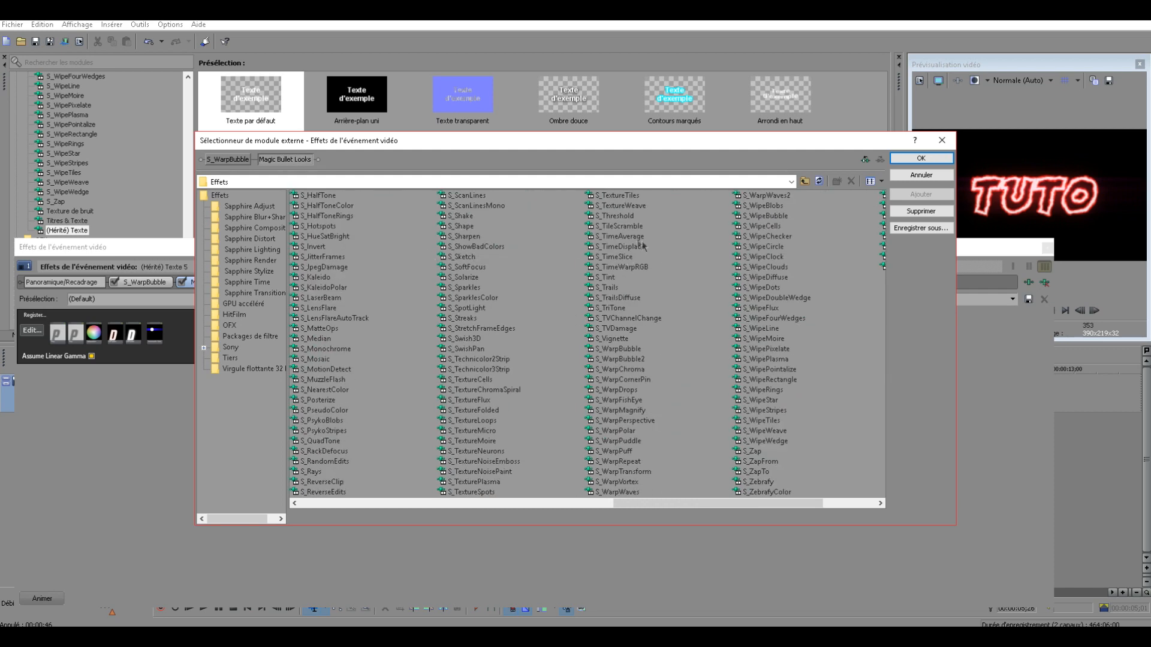
click(460, 221)
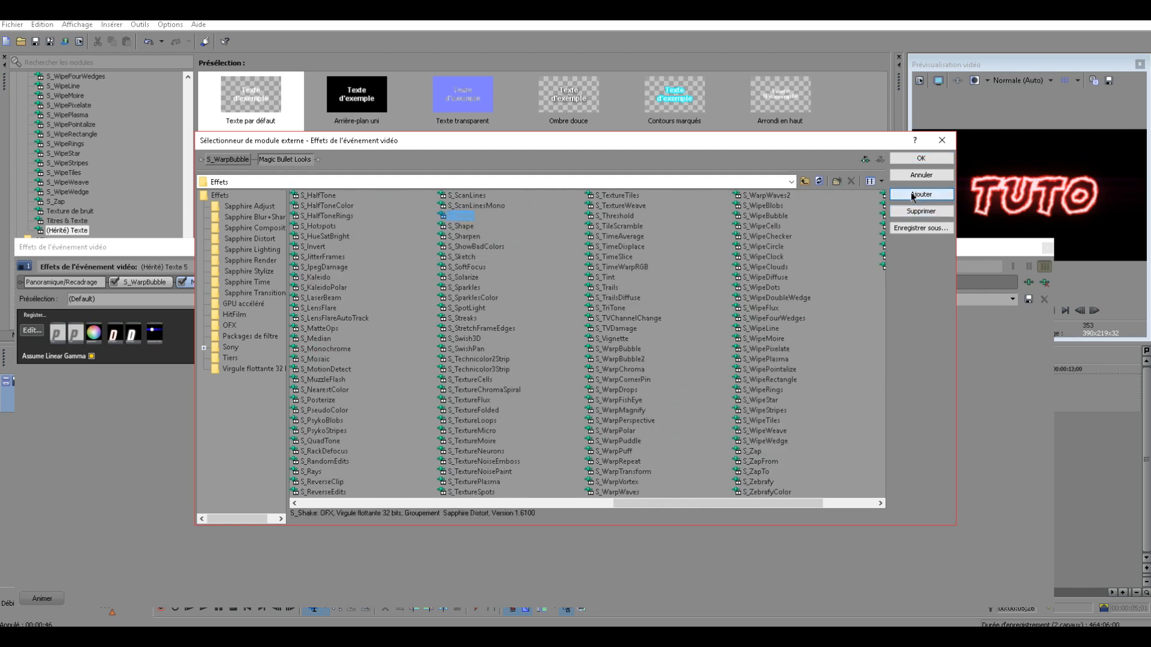
key(Return)
drag(78, 372, 72, 389)
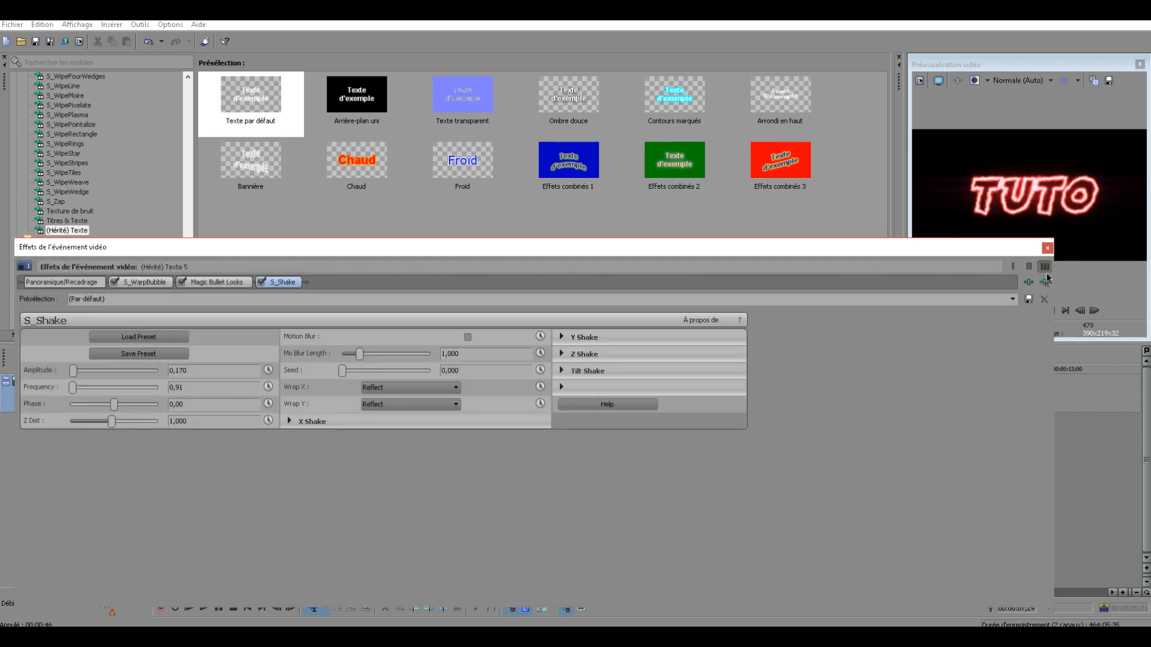
Add the S_BlurMoCurves effect, set its Brightness to 2,721 and close the effects window.
click(1025, 284)
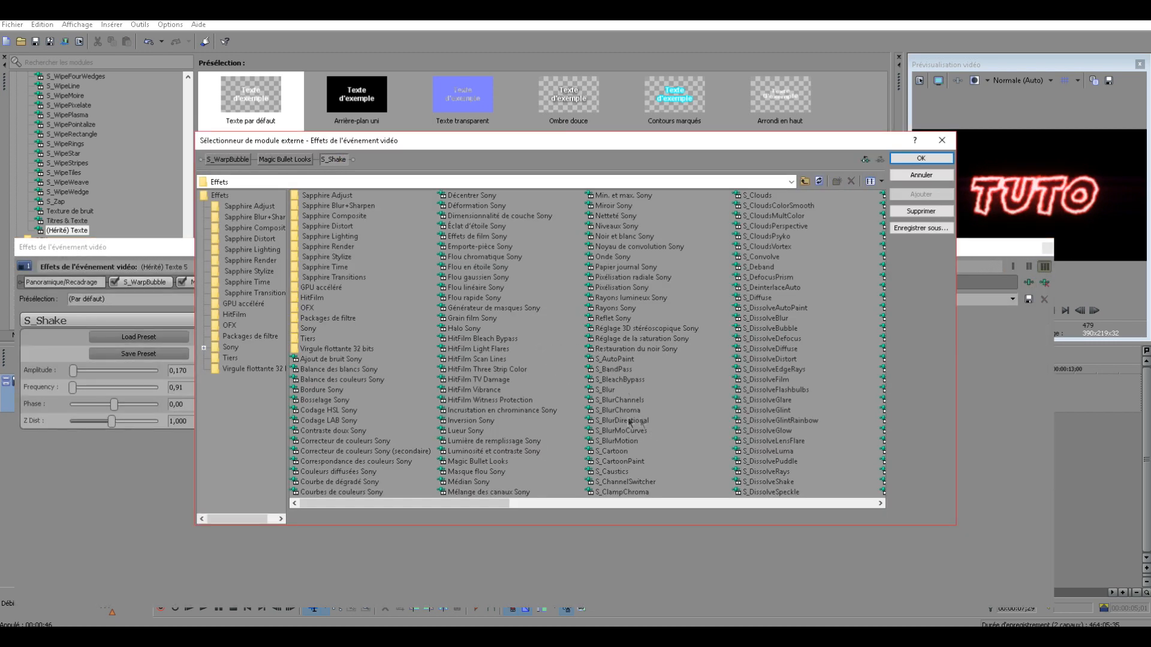
double_click(617, 431)
key(Return)
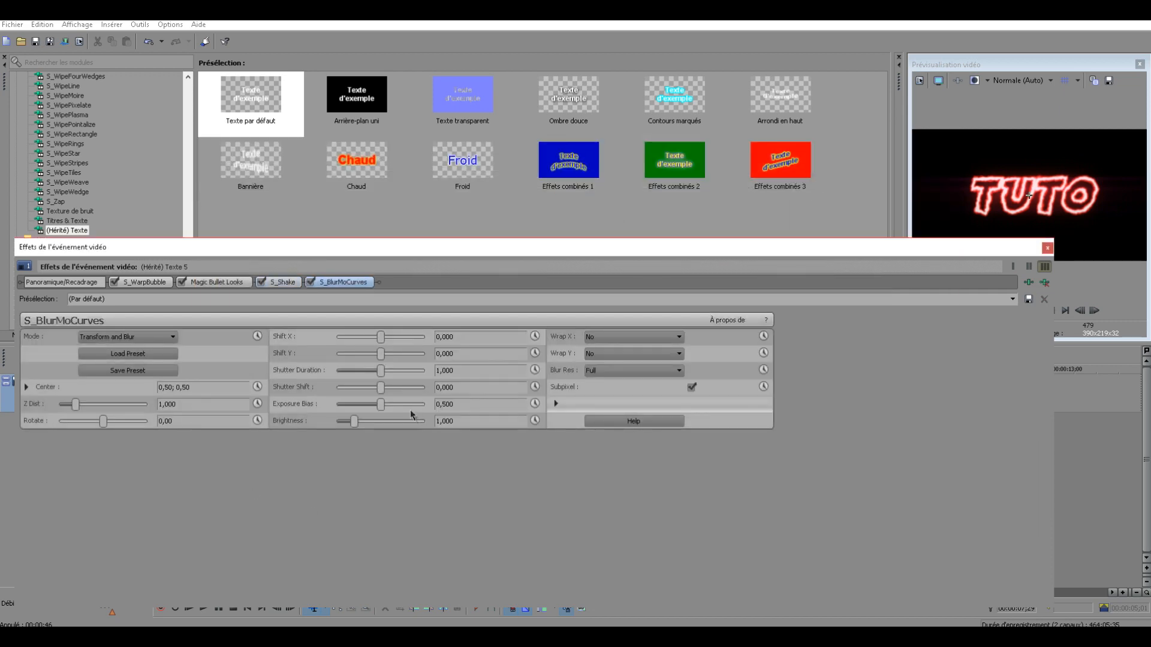
drag(355, 422, 379, 422)
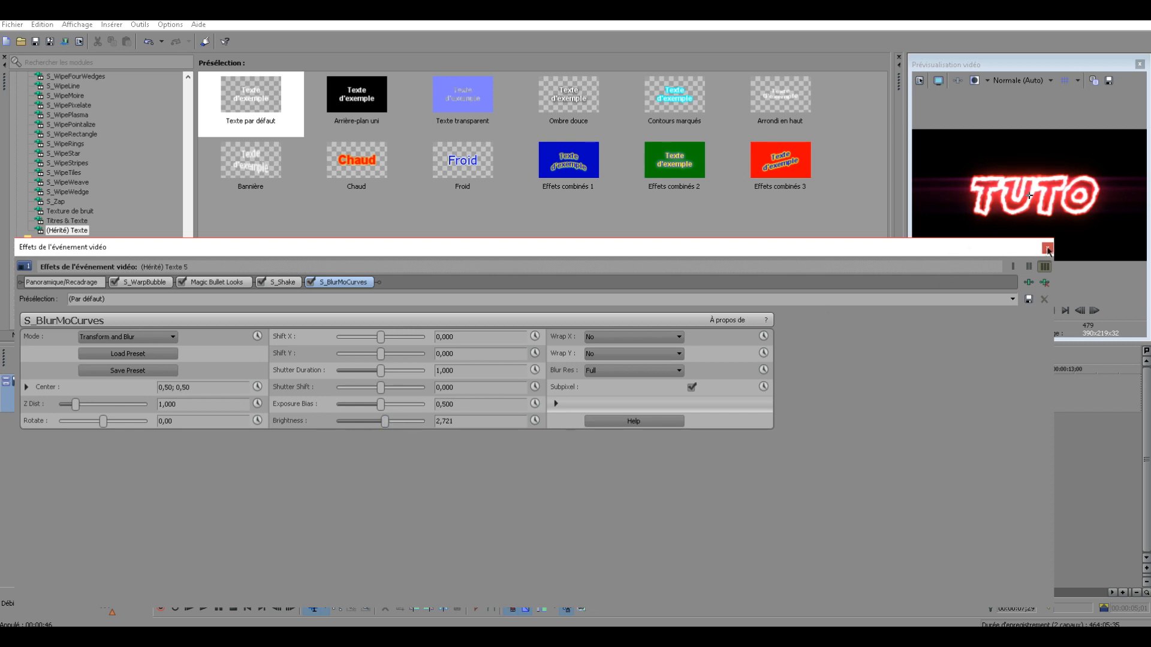
click(1047, 247)
Play back the text event from just past five seconds to preview the combined effects.
click(387, 501)
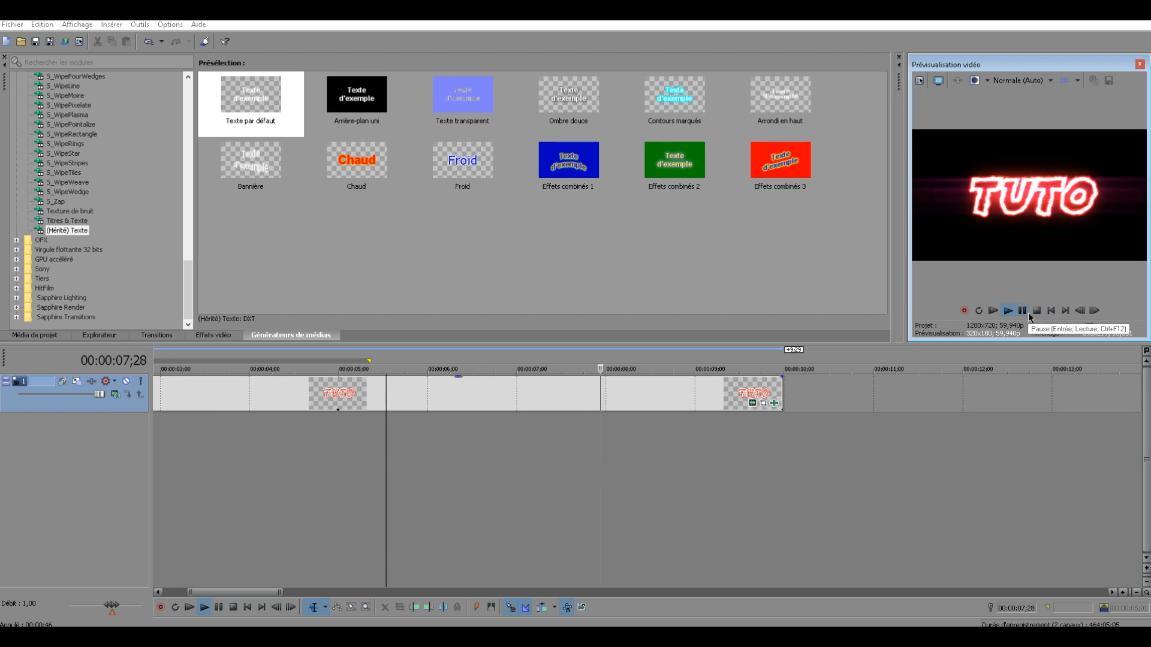
key(Return)
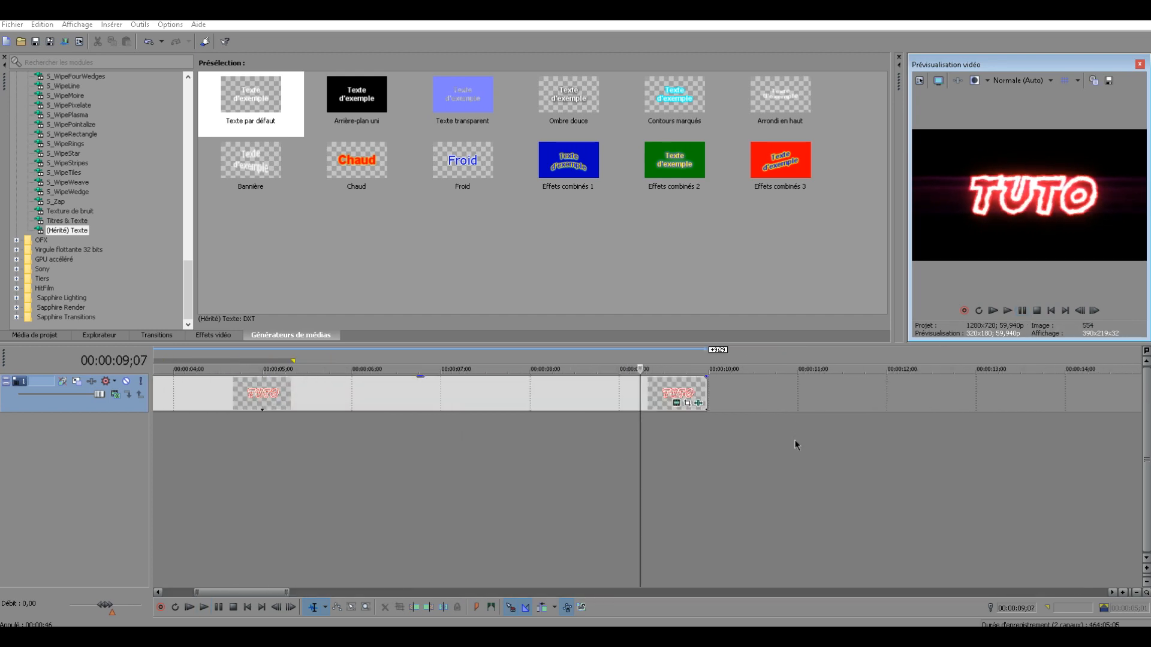
Select the text event and make a time selection over its full length, from 00:00:00;00 to 00:00:09;29.
key(ctrl+a)
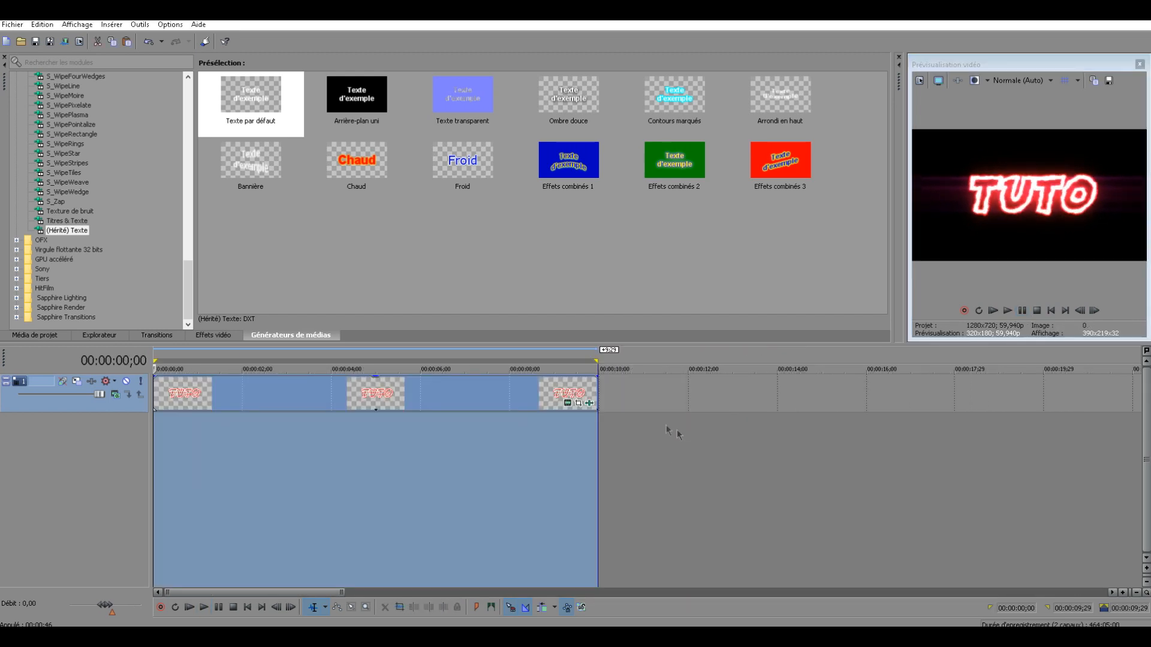
drag(608, 427, 100, 426)
scroll(868, 437, up, 2)
scroll(930, 439, down, 5)
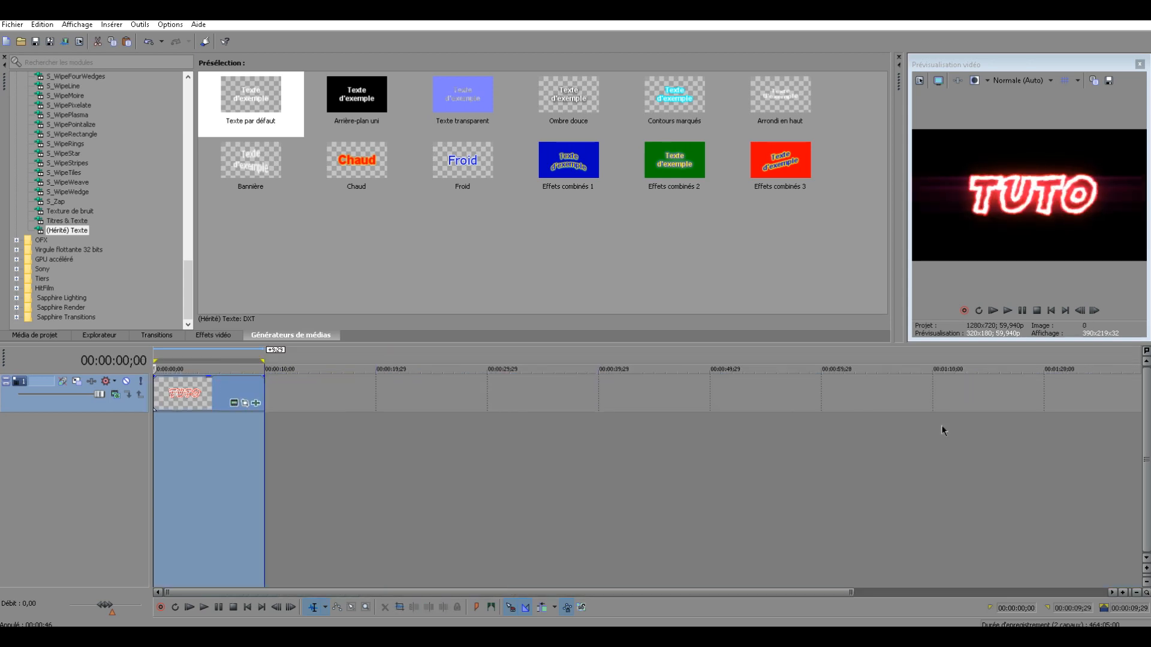
scroll(983, 430, up, 3)
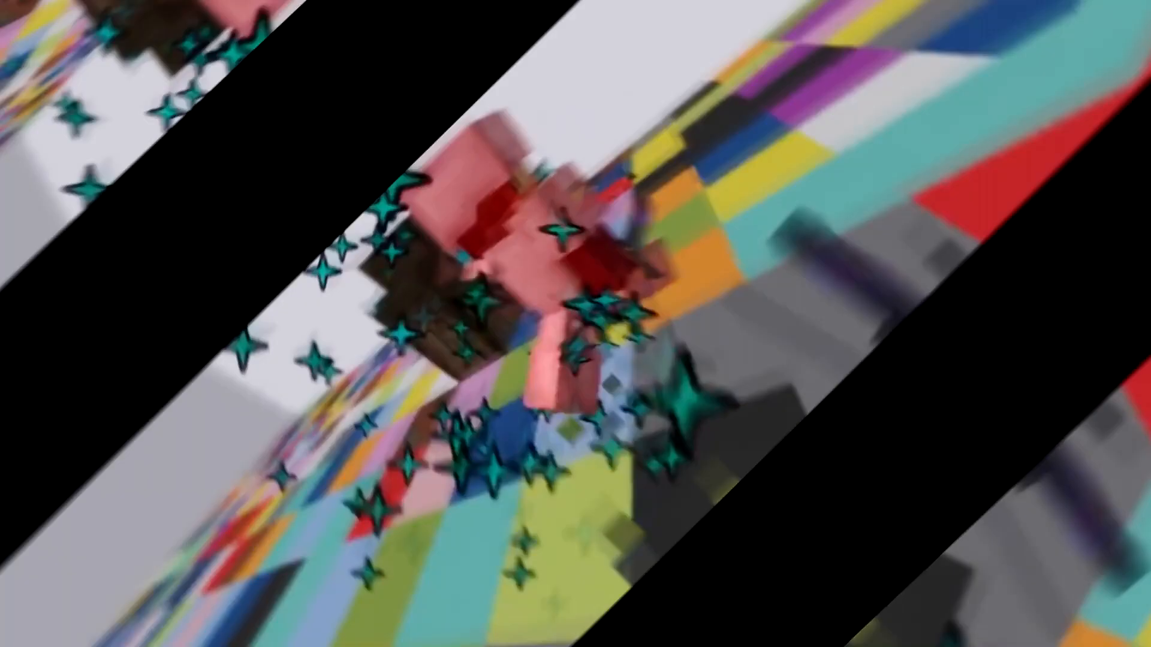